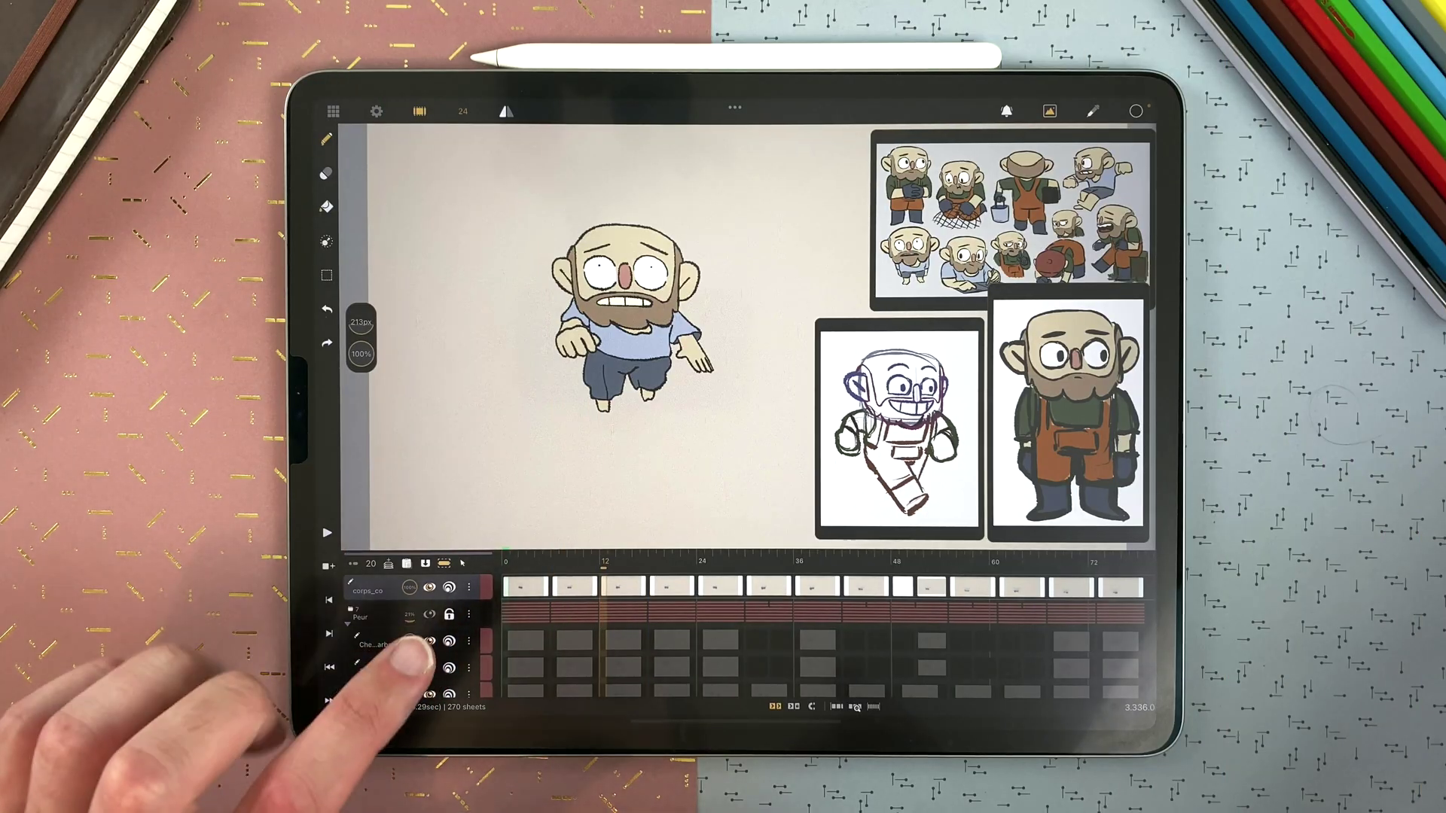
# - Lock and then unlock the corps_co layer from its options menu
pyautogui.click(456, 590)
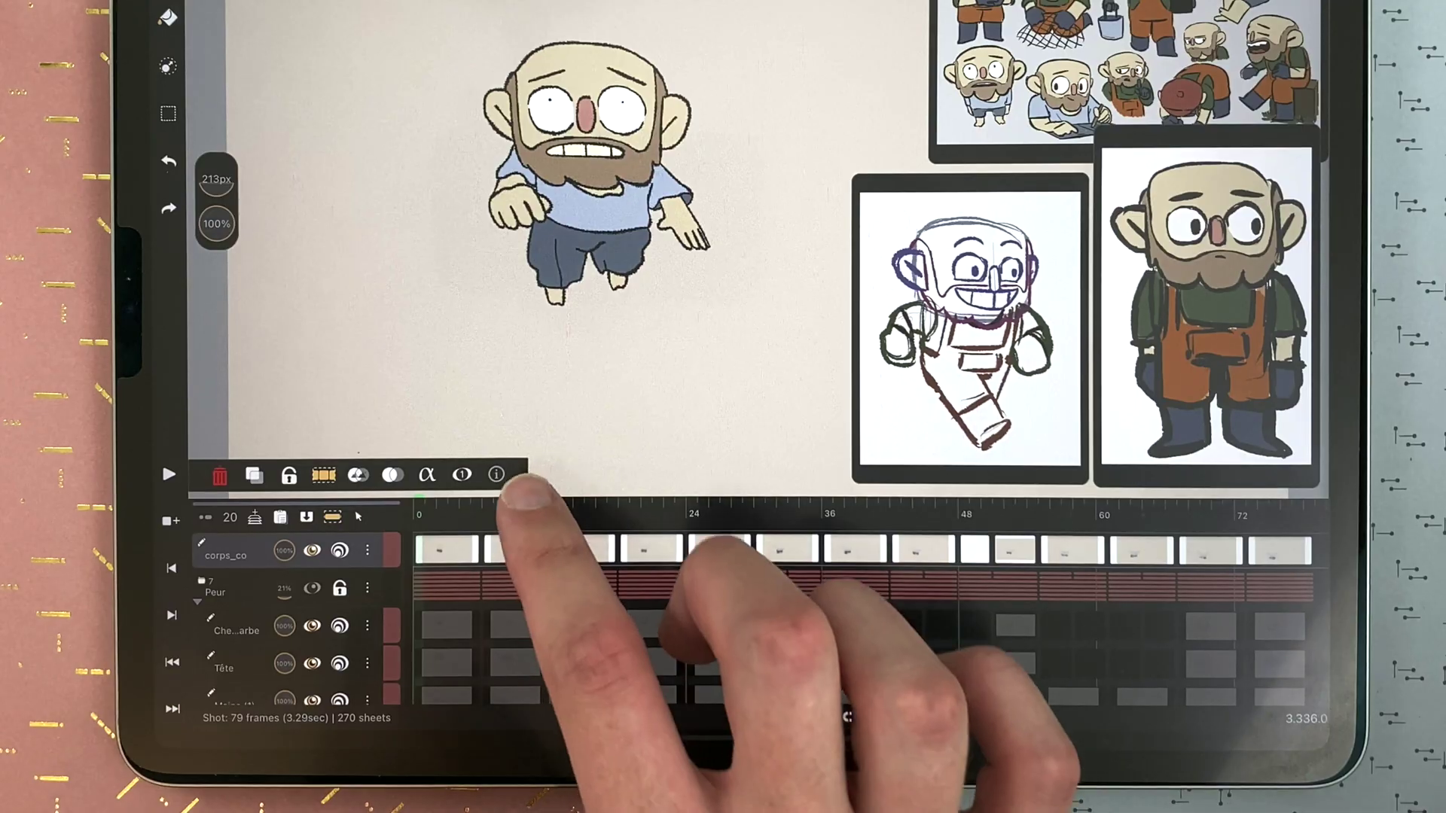
pyautogui.click(561, 533)
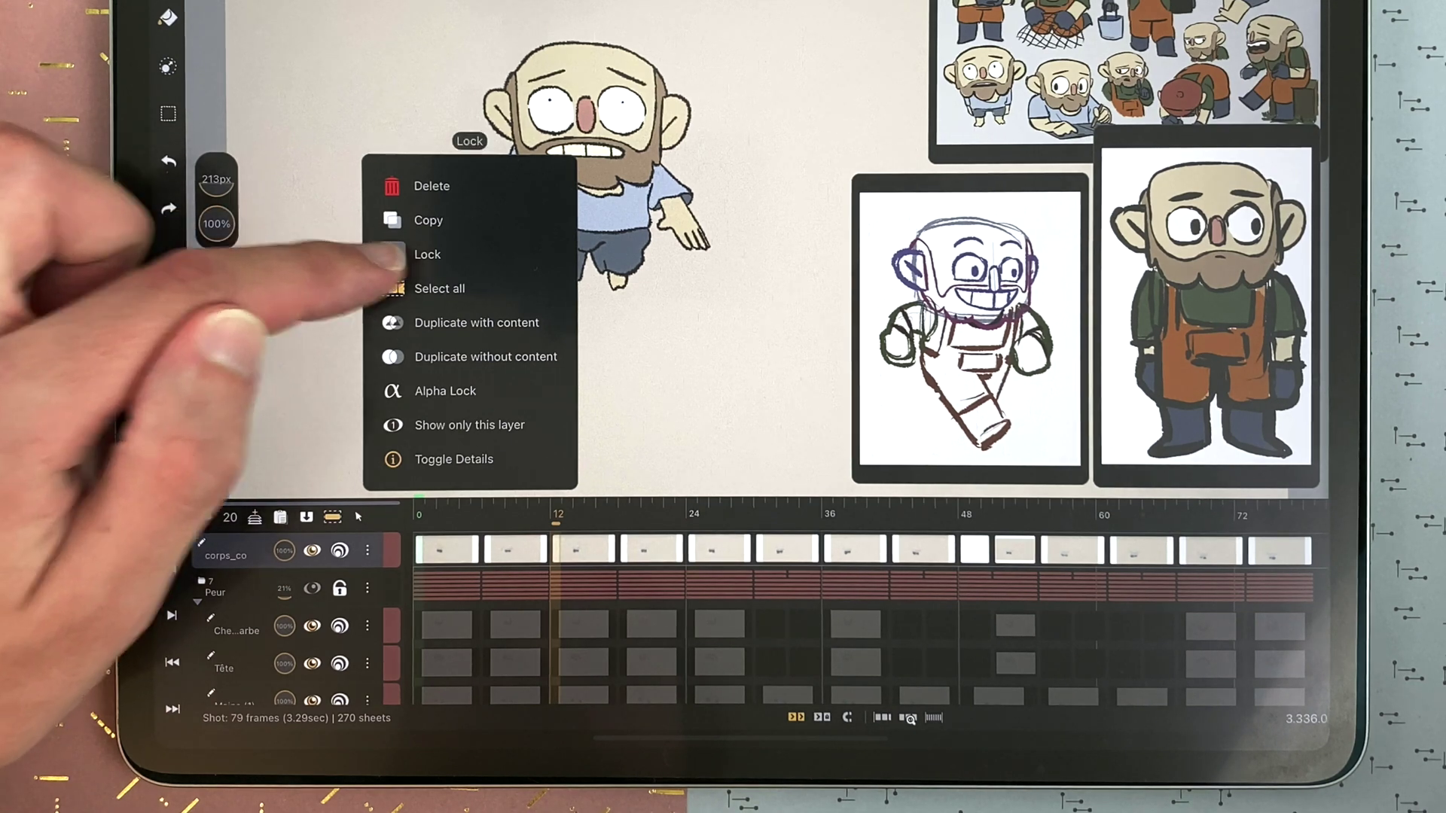
pyautogui.click(427, 255)
pyautogui.click(334, 551)
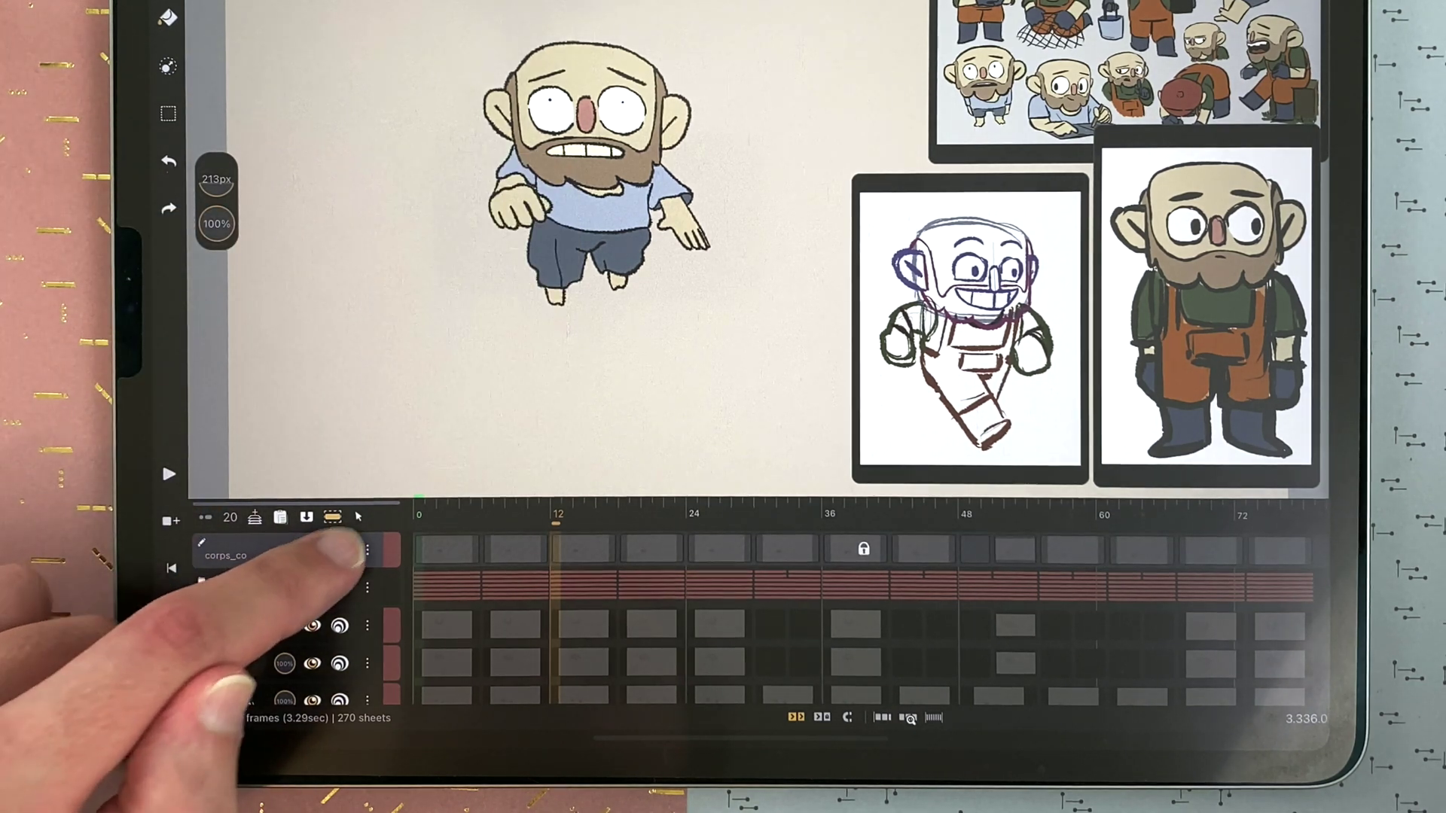
pyautogui.click(339, 551)
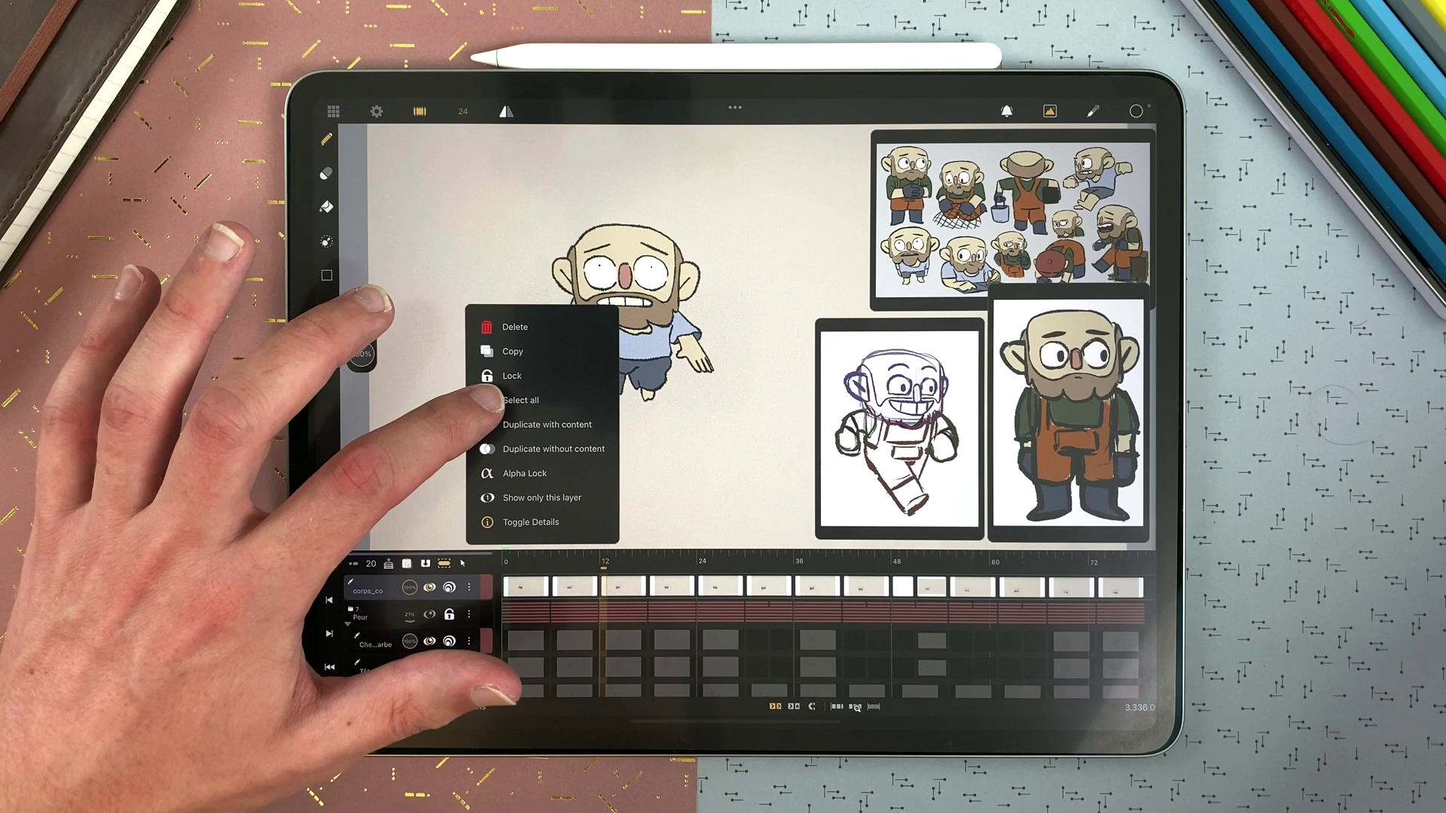
# - Select all frames of the corps_co layer and reopen its options menu
pyautogui.click(497, 399)
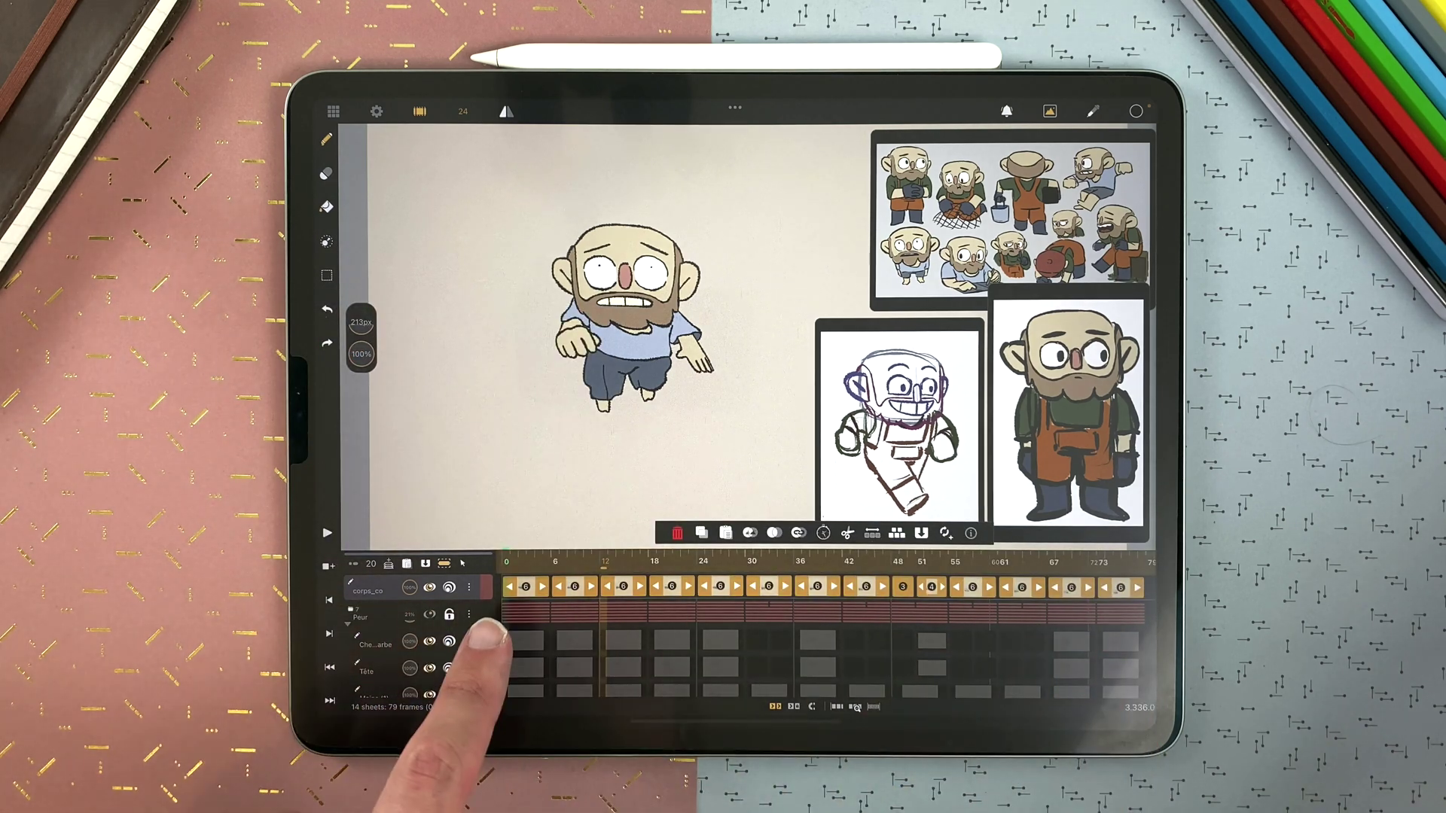
pyautogui.click(447, 615)
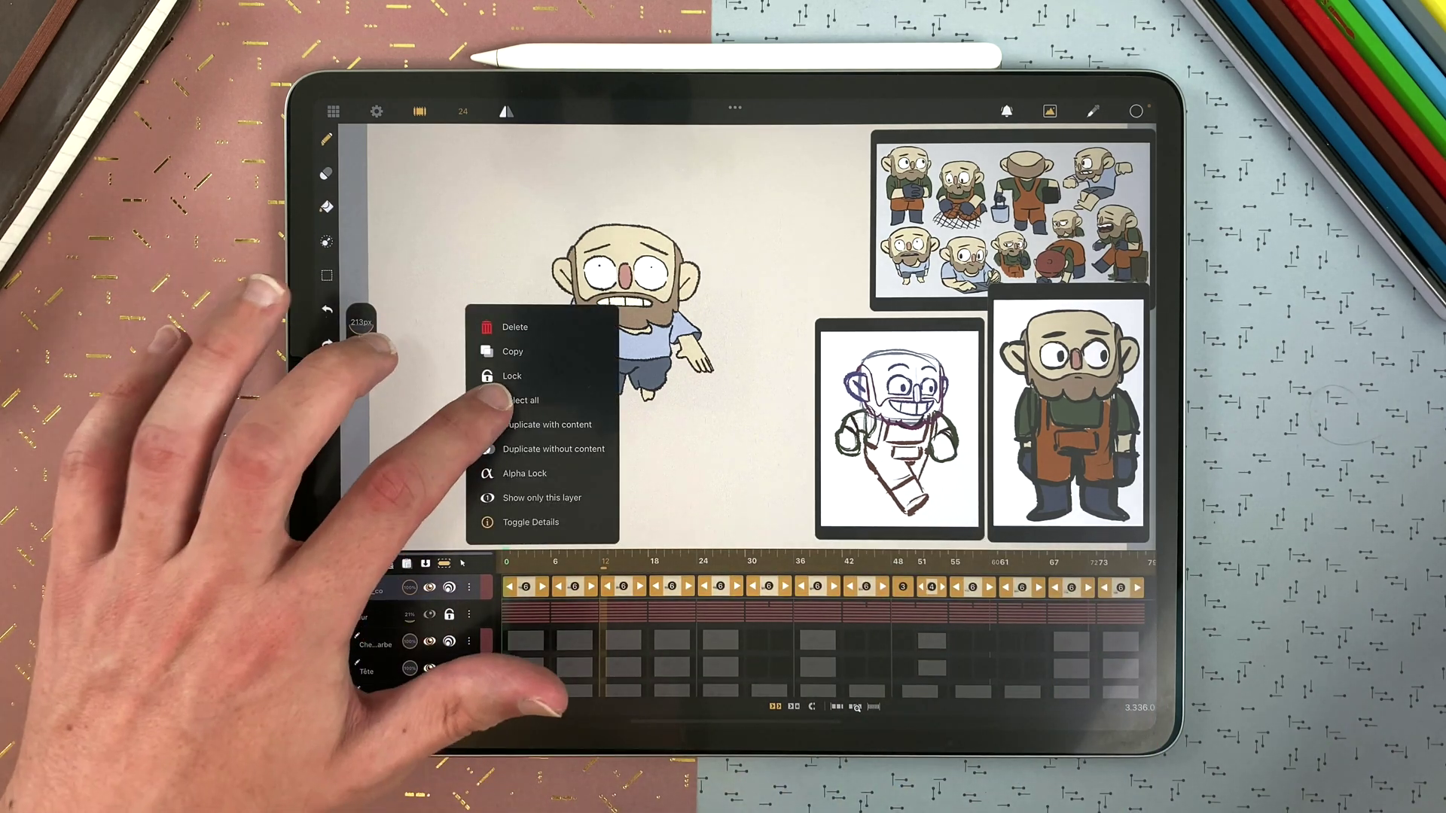
pyautogui.click(486, 375)
# - Duplicate corps_co with its drawings twice, creating corps_co (1) and corps_co (2)
pyautogui.click(450, 593)
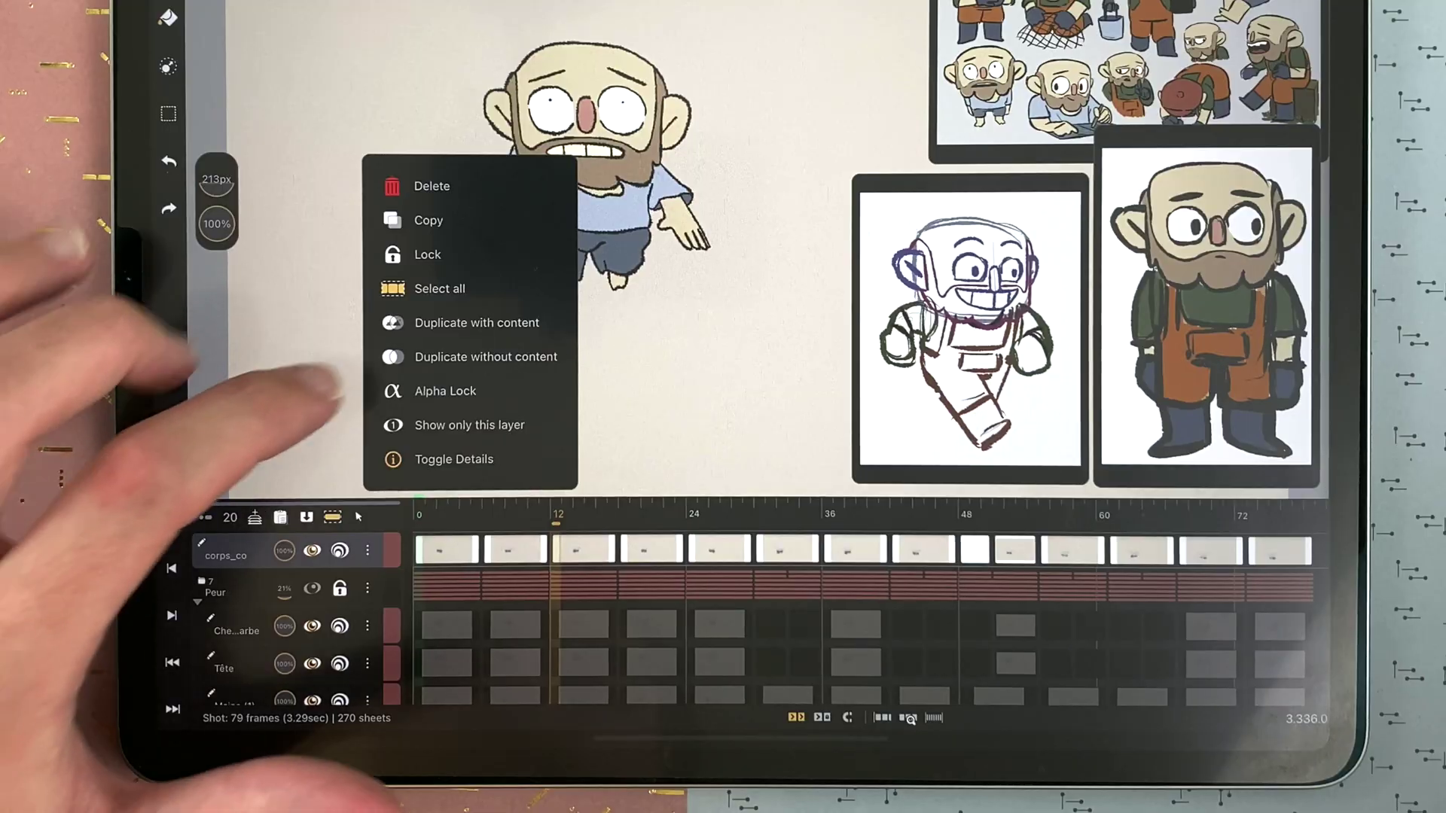
pyautogui.click(531, 428)
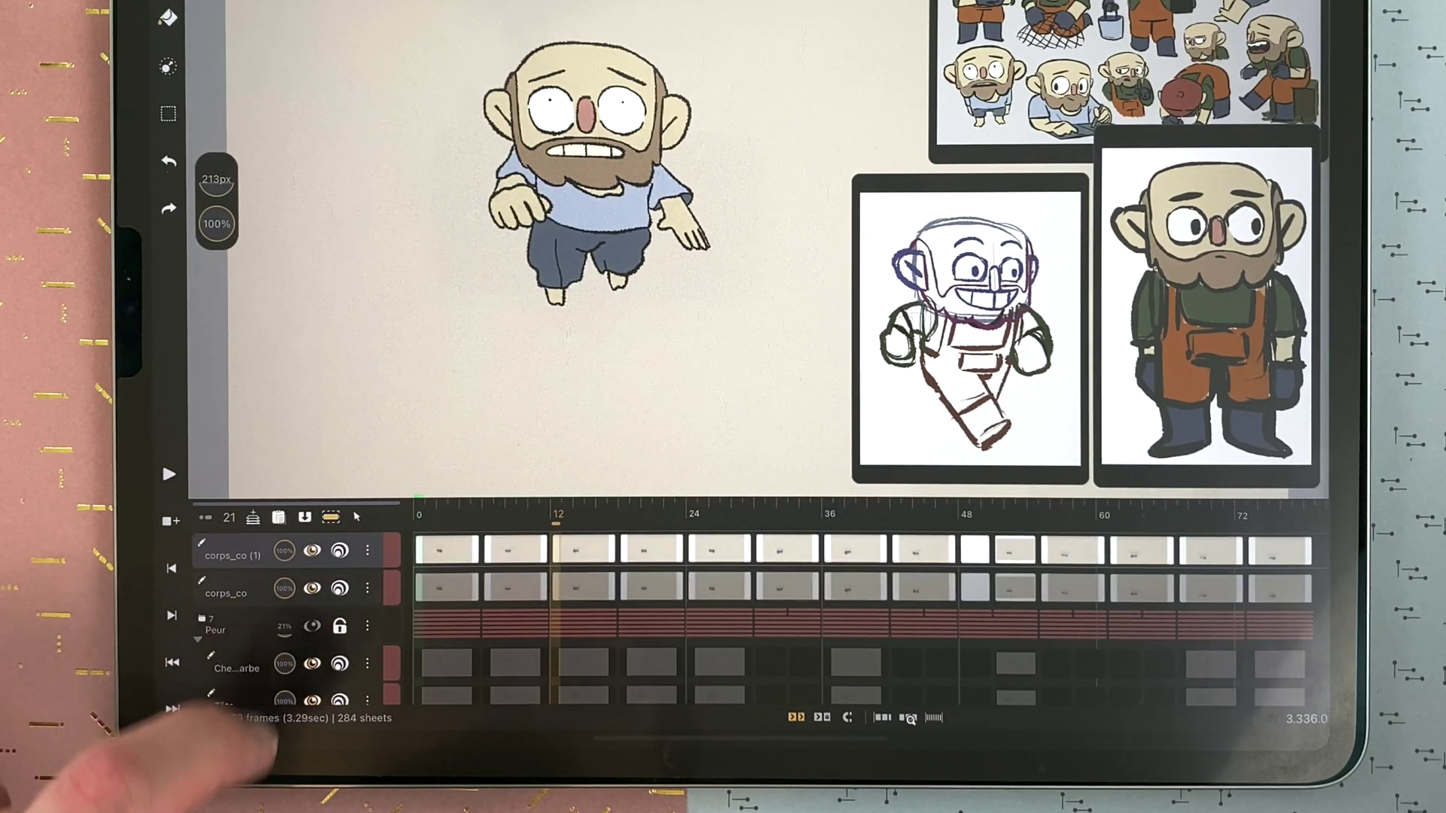
pyautogui.click(366, 550)
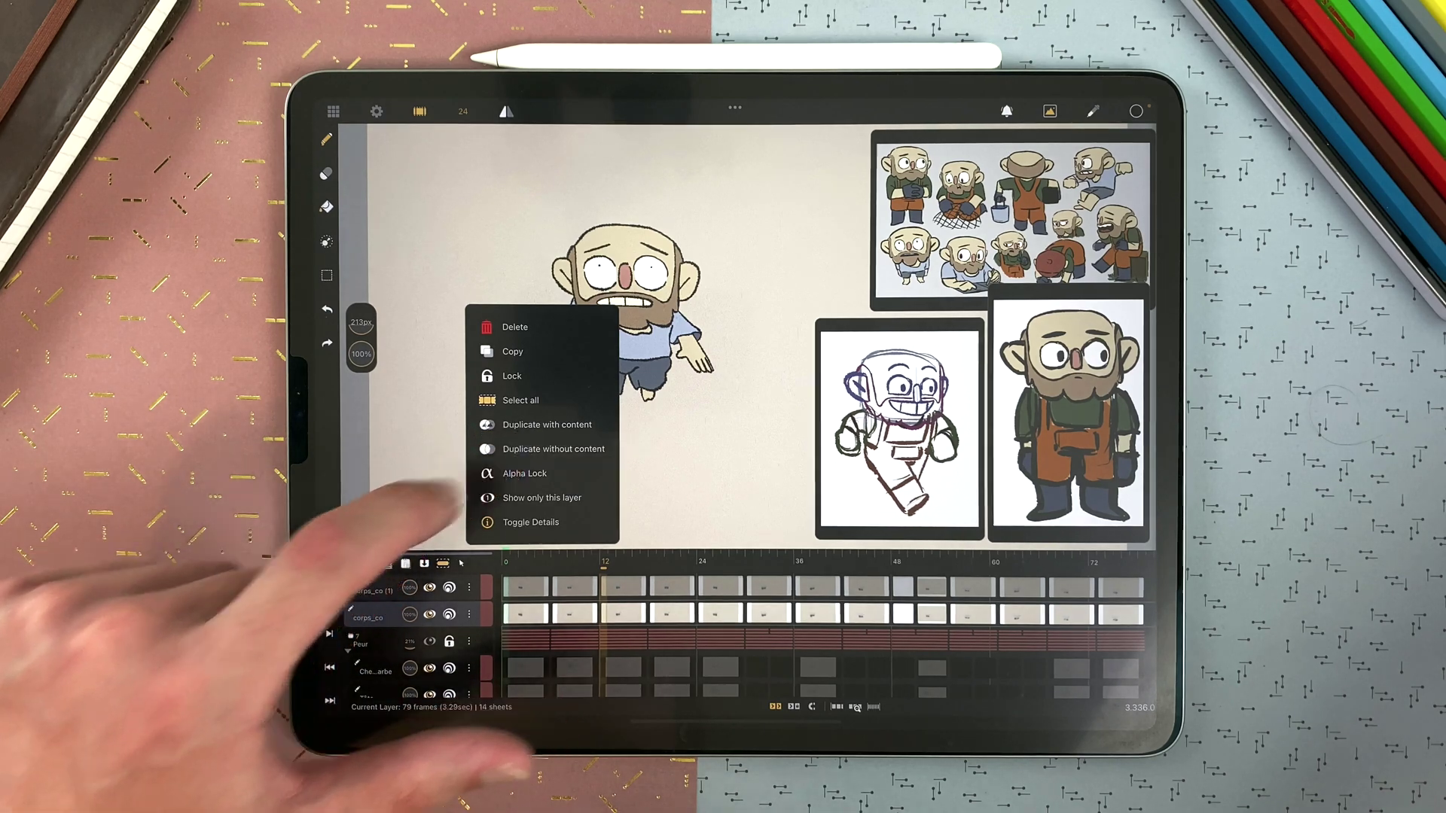
pyautogui.click(547, 424)
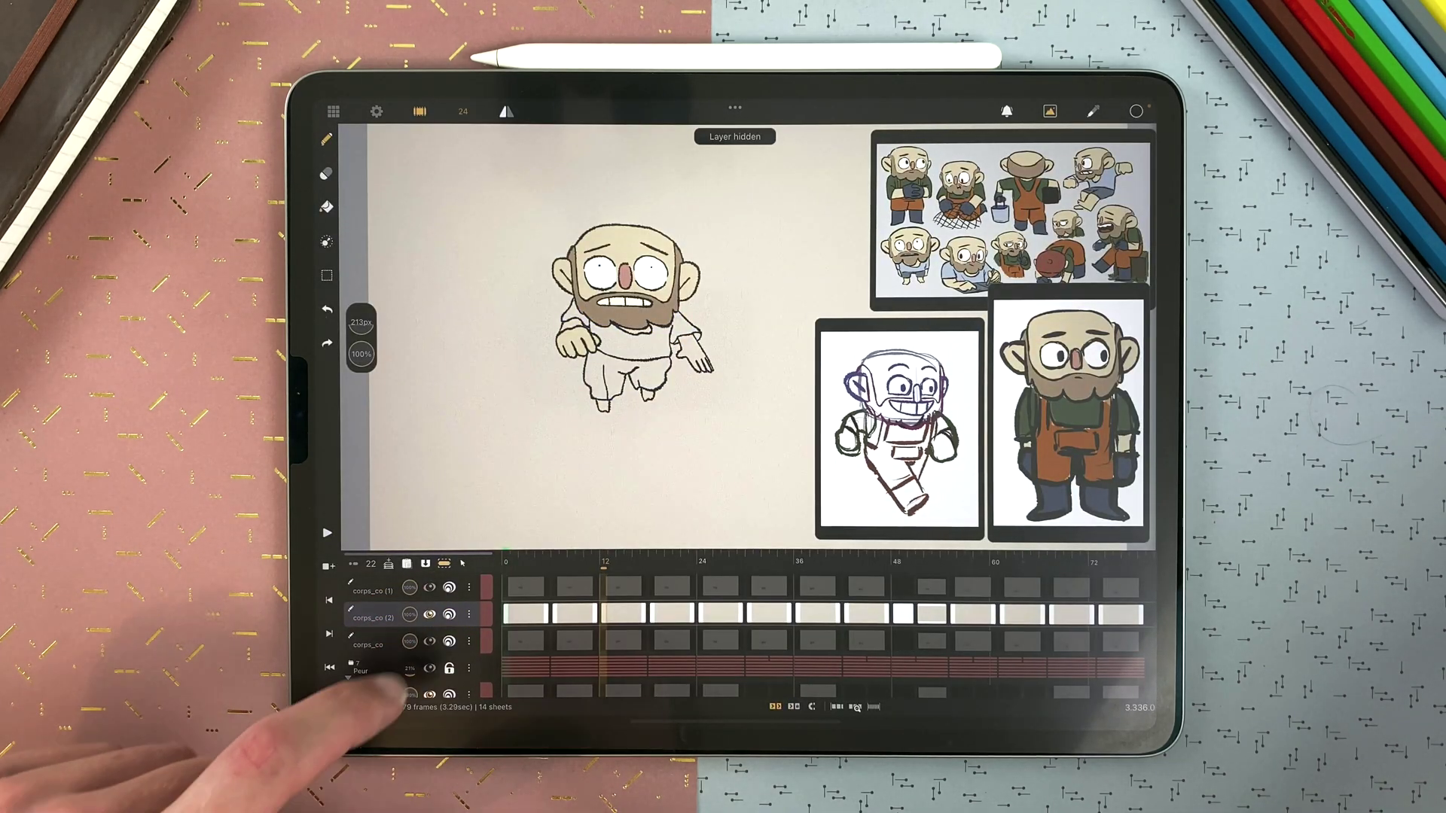
# - Unhide the colour layer and delete the corps_co (1) and (2) copies
pyautogui.click(429, 640)
pyautogui.click(350, 591)
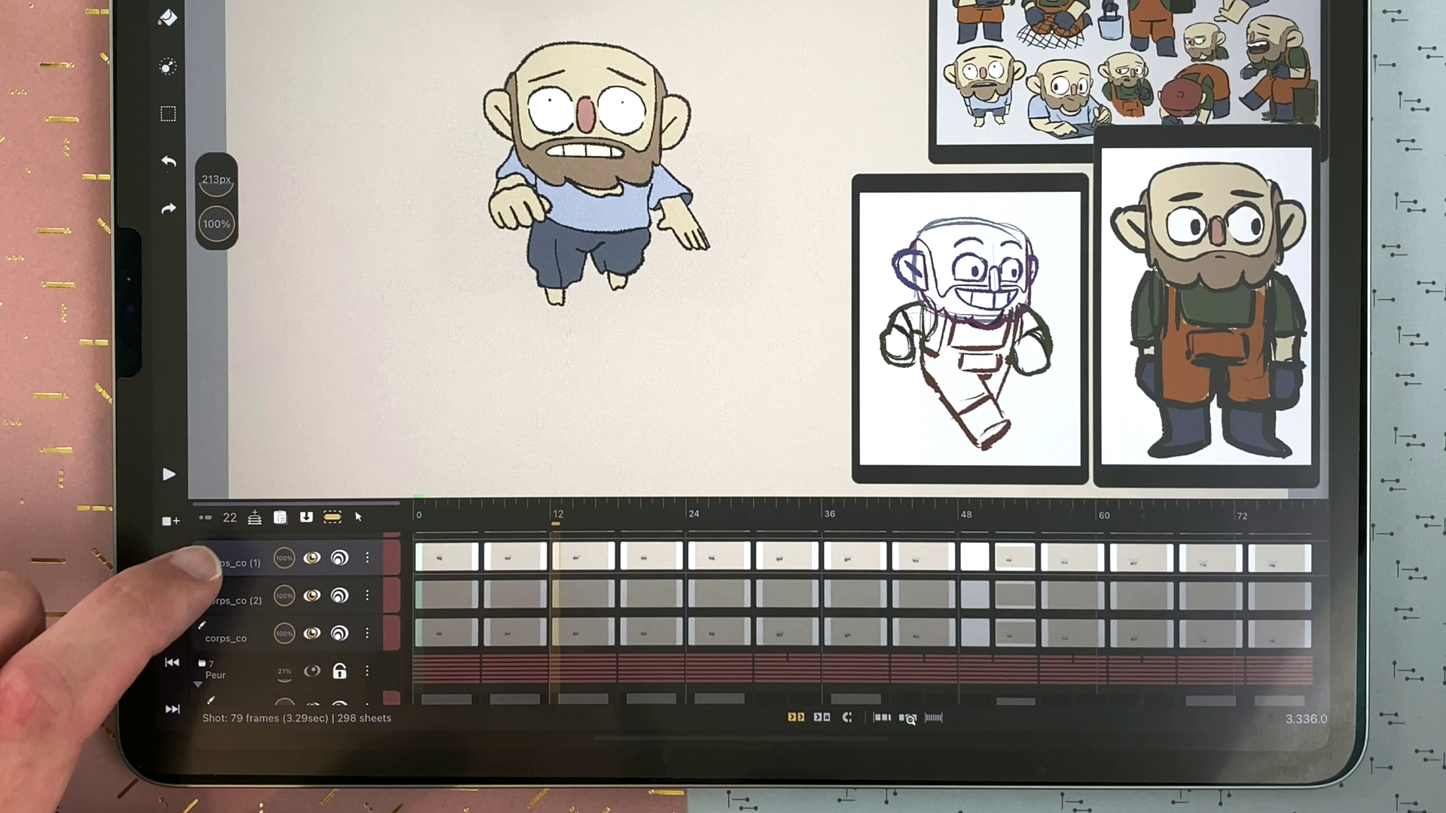
pyautogui.moveTo(215, 556); pyautogui.dragTo(216, 598)
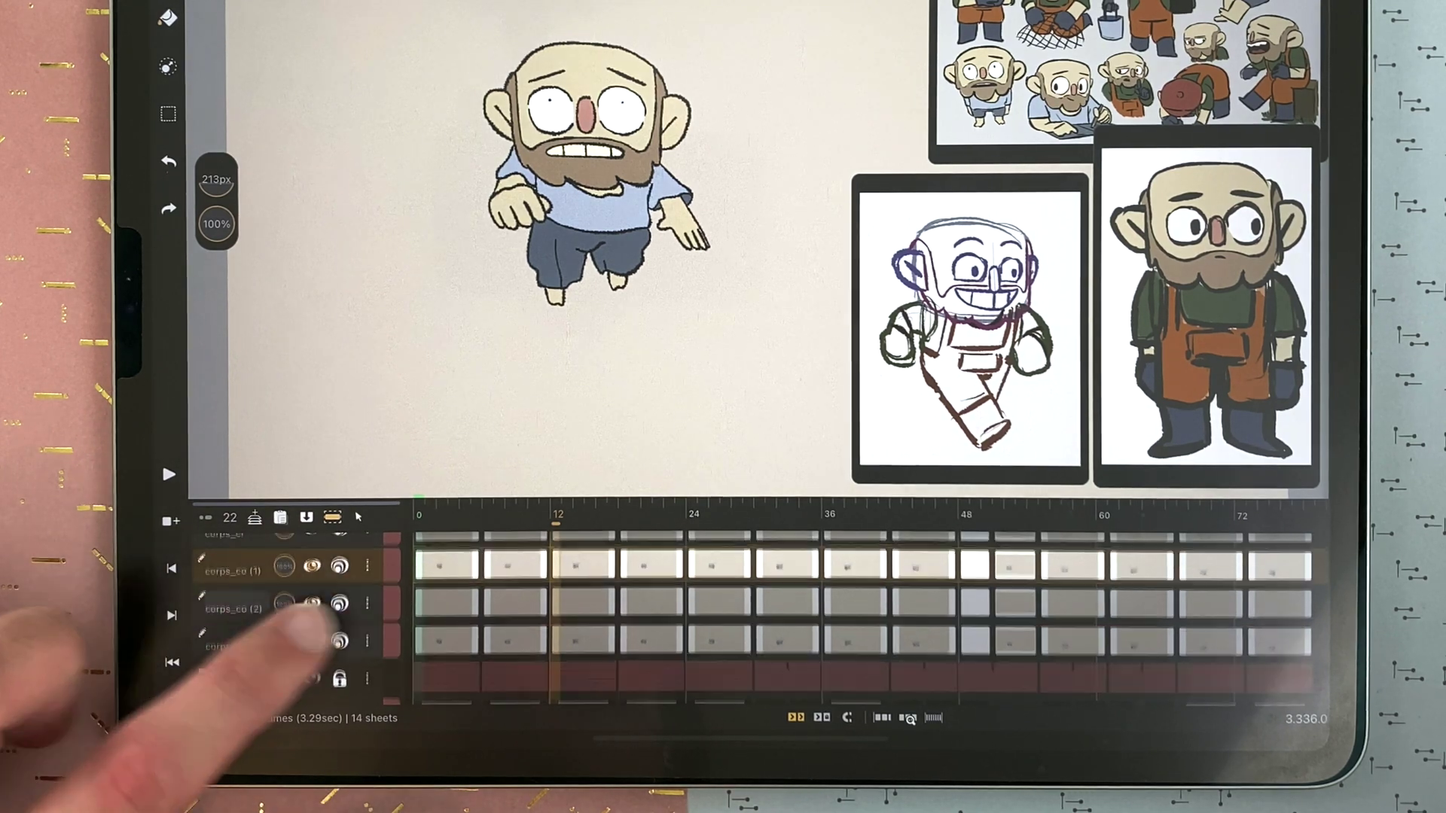
pyautogui.click(226, 641)
pyautogui.click(367, 637)
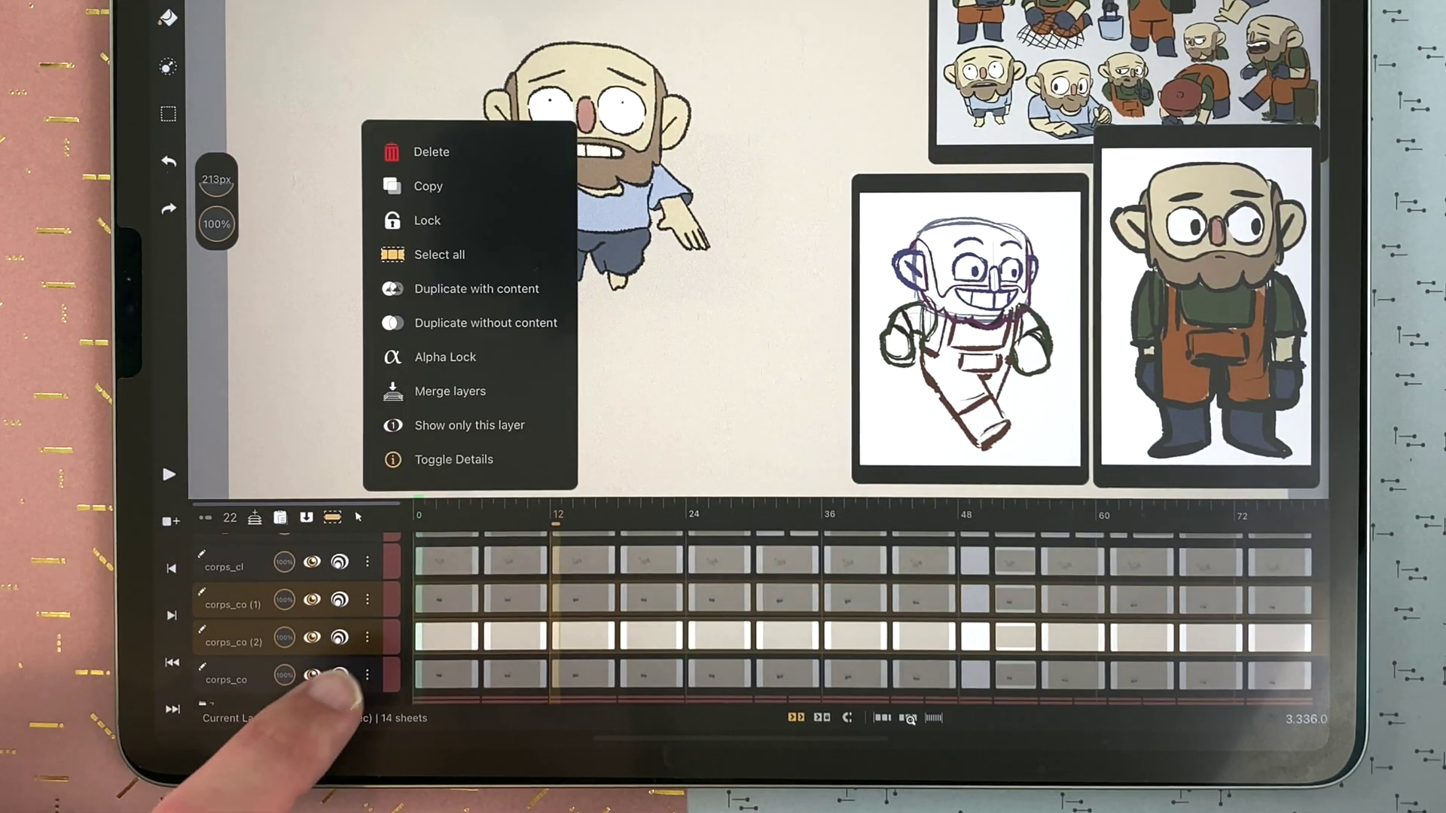
pyautogui.click(436, 145)
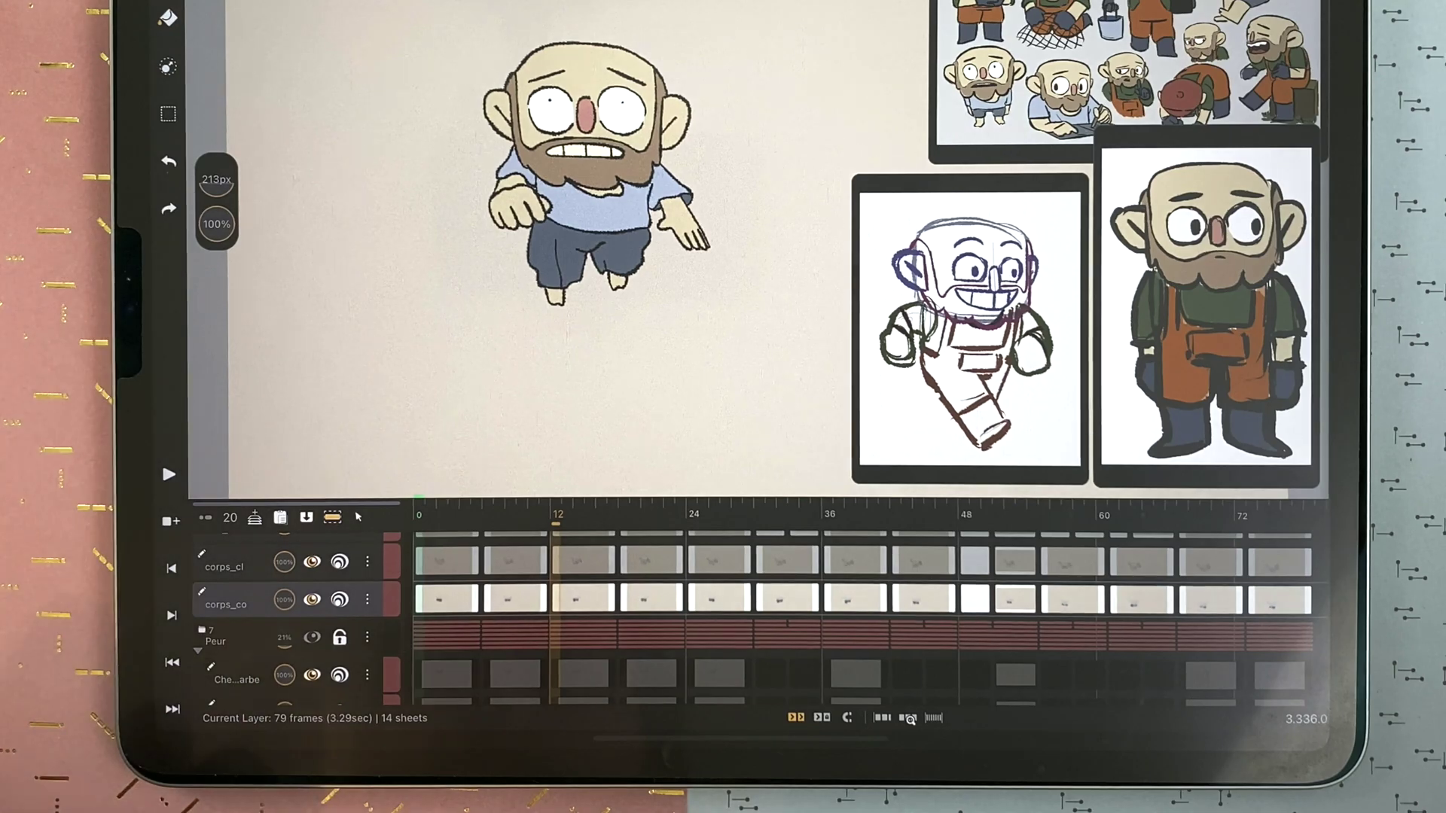
# - Draw a test stroke on the character, then start a new blank shot with one Drawing layer
pyautogui.click(366, 599)
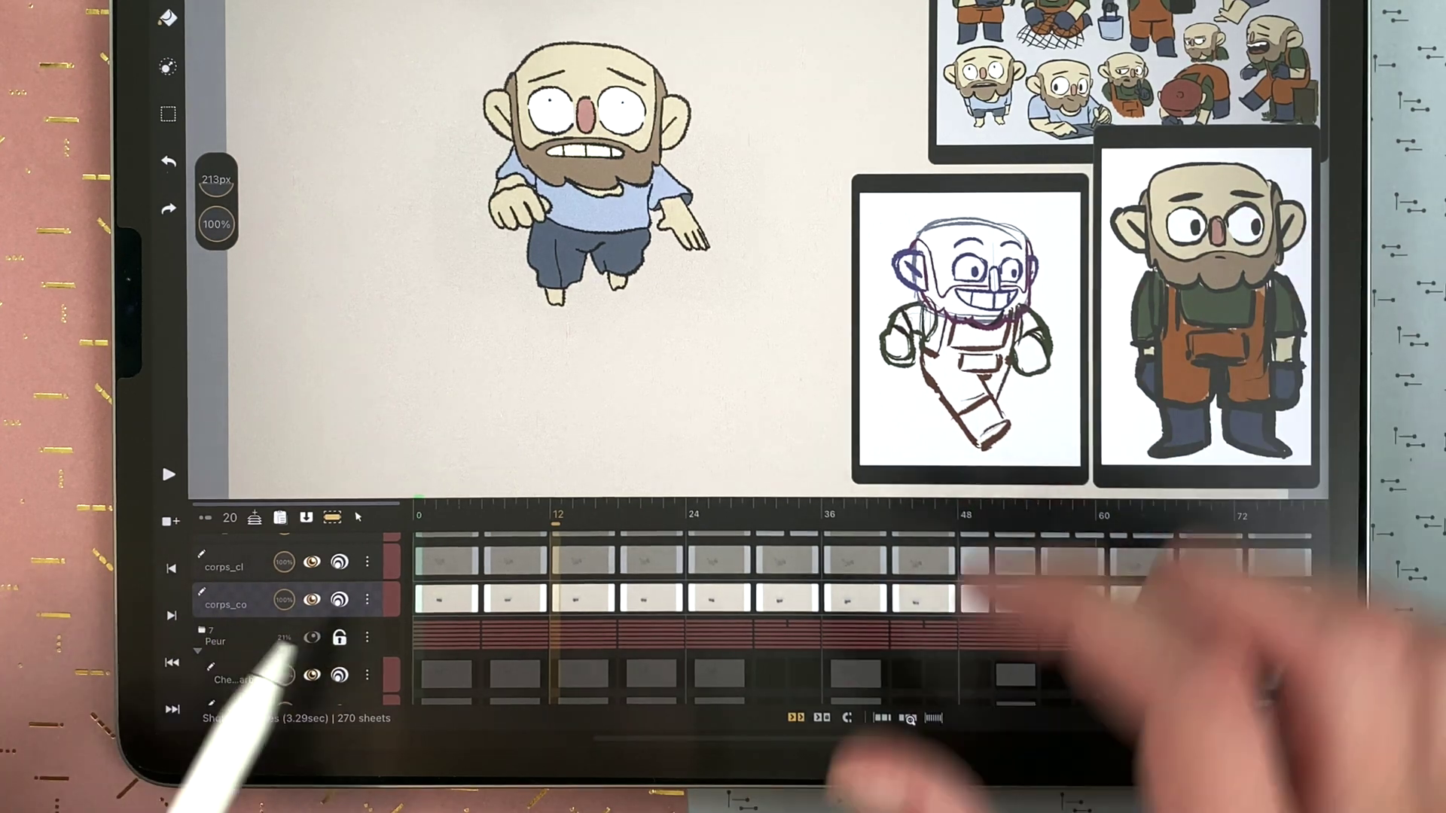
pyautogui.moveTo(504, 158); pyautogui.dragTo(629, 259)
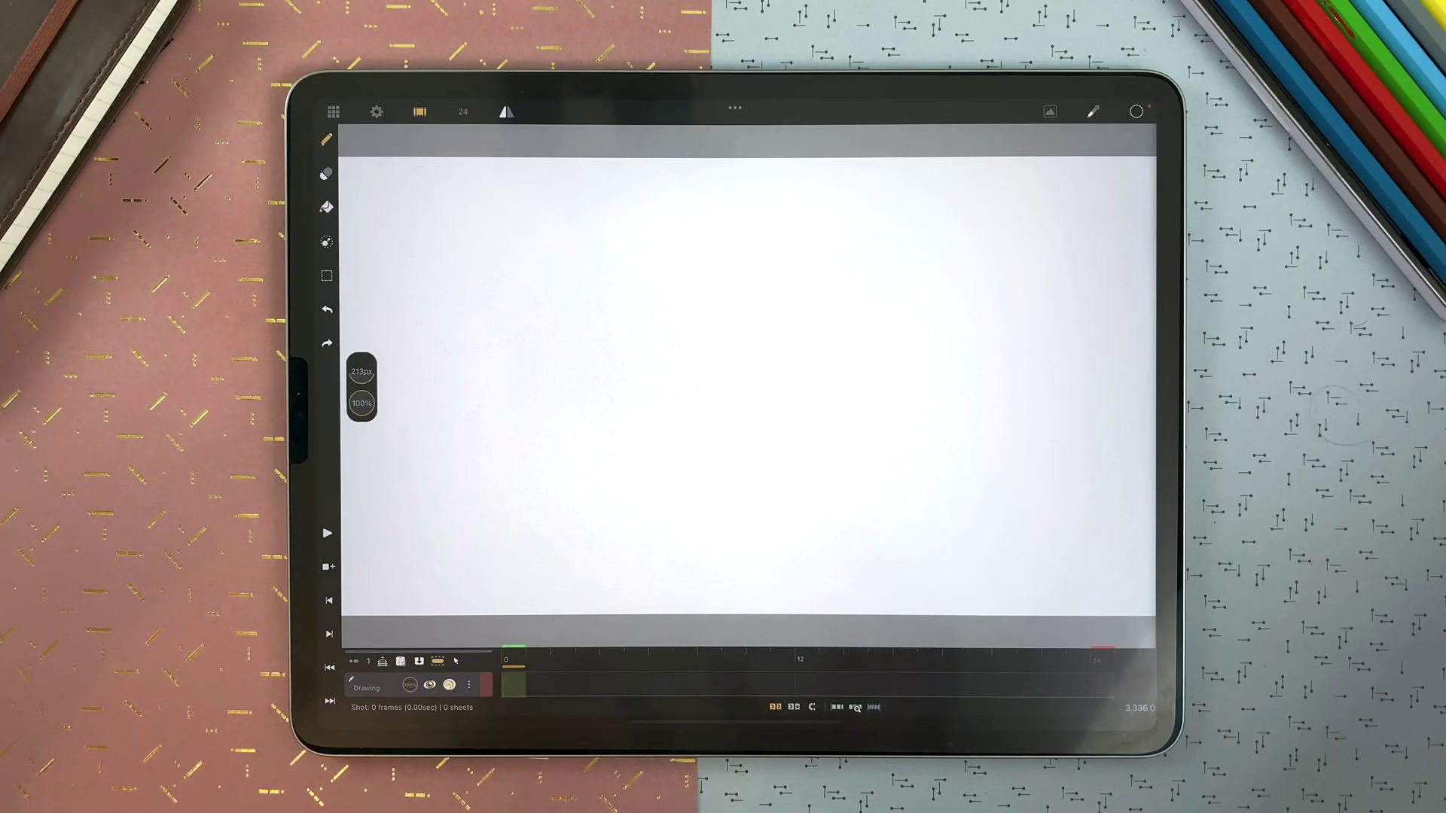
# - Extend the Drawing layer's first sheet to reach frame 48
pyautogui.click(511, 684)
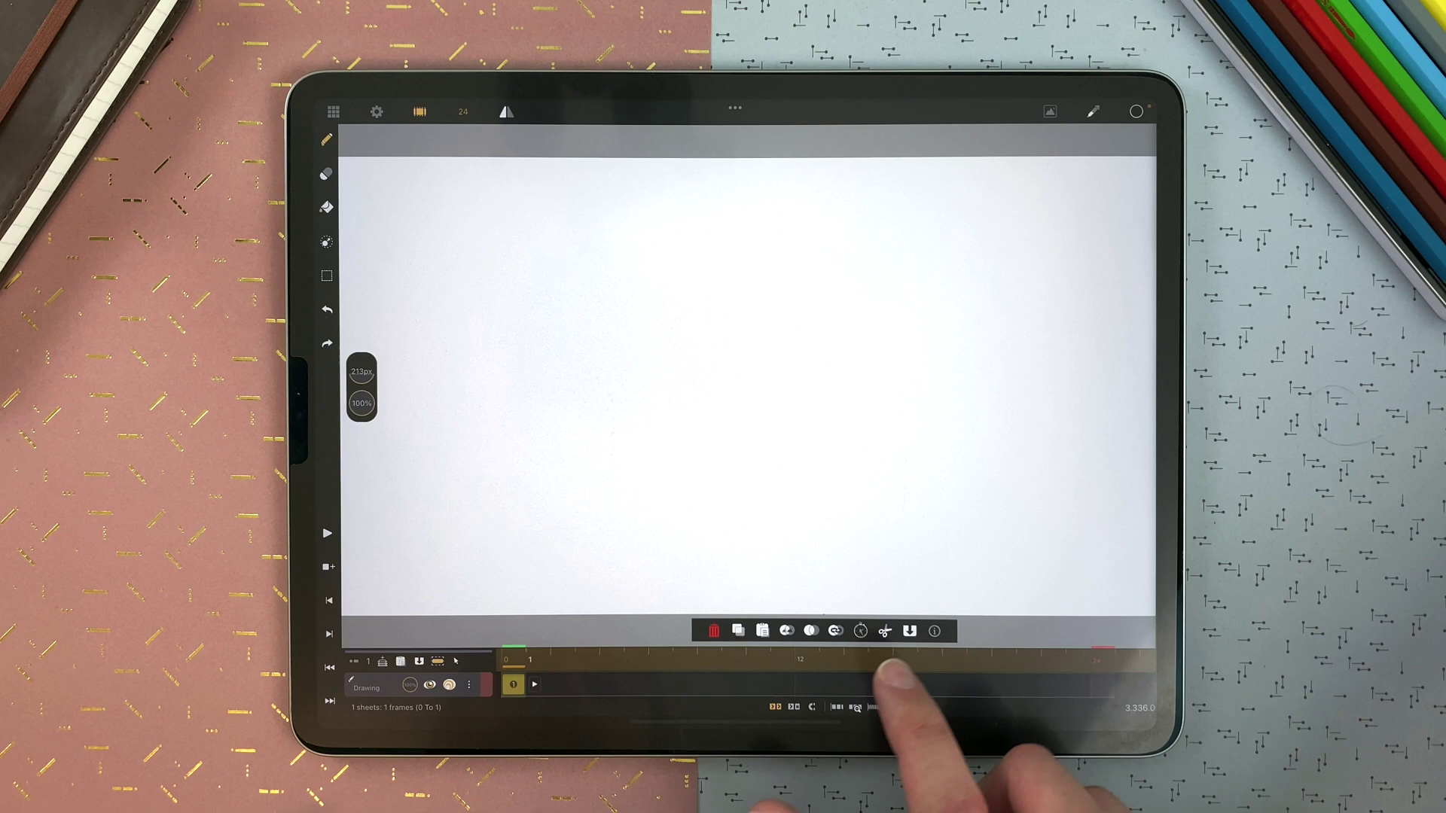
pyautogui.click(861, 631)
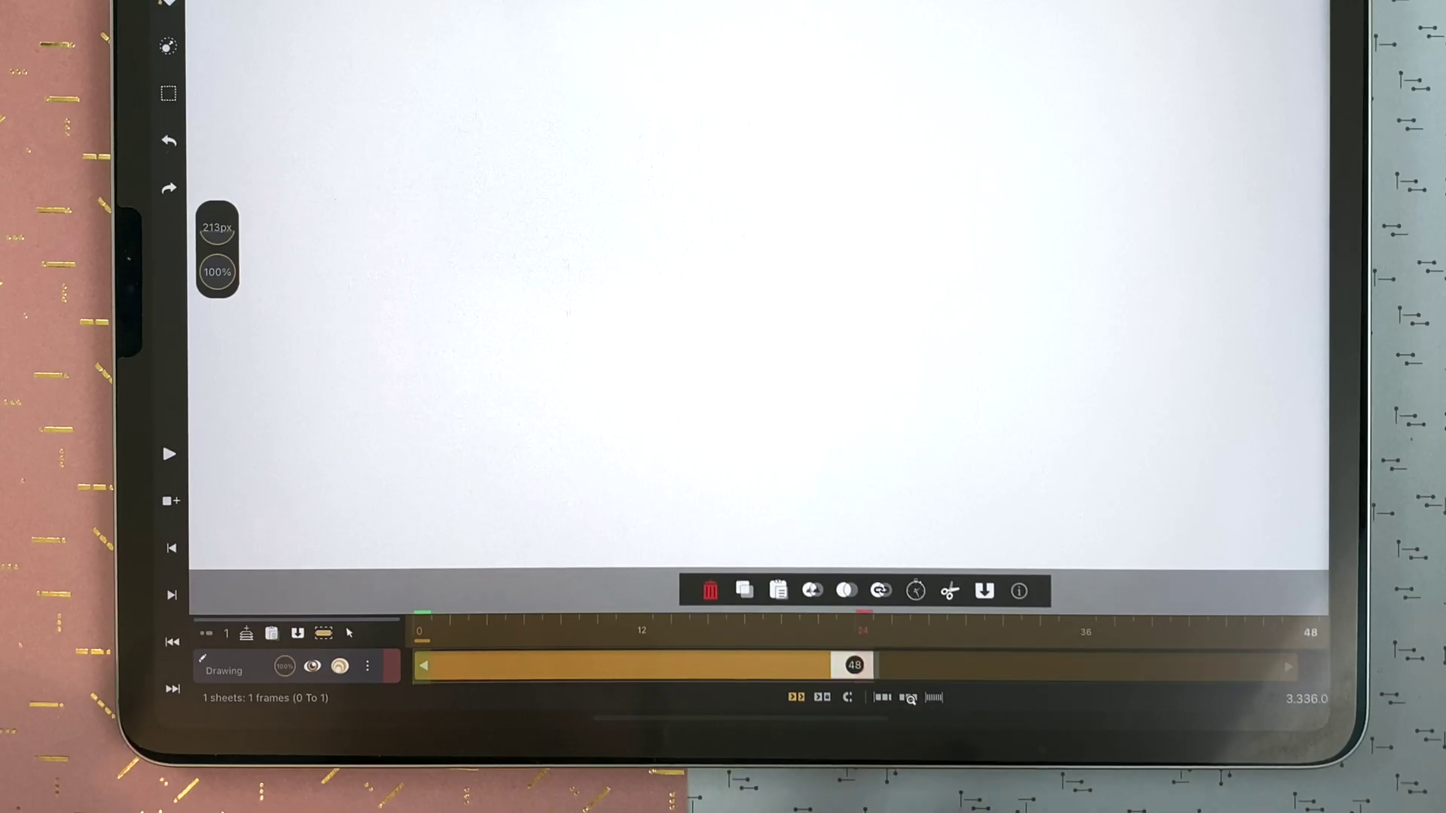
pyautogui.click(1316, 633)
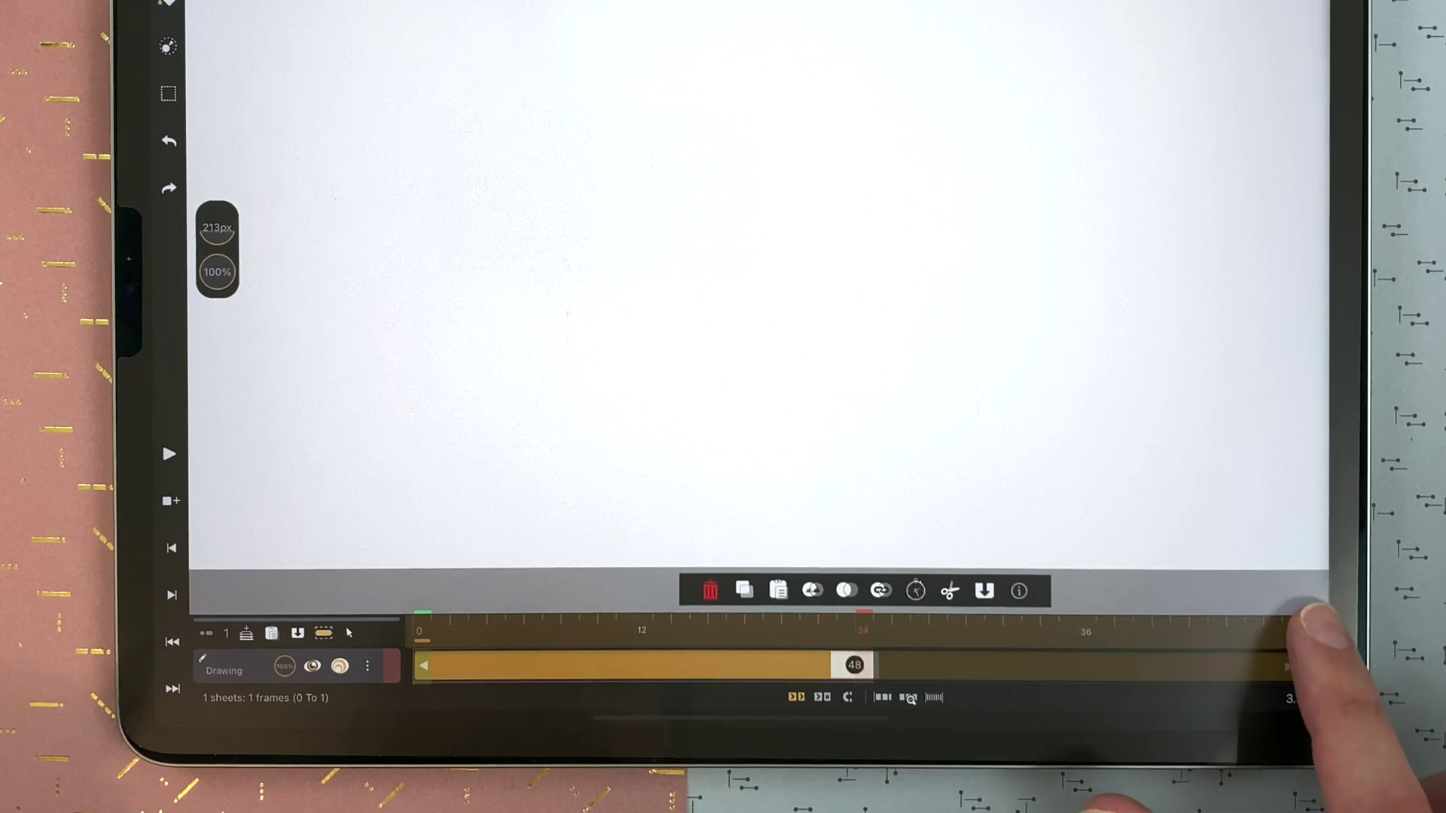
pyautogui.click(936, 475)
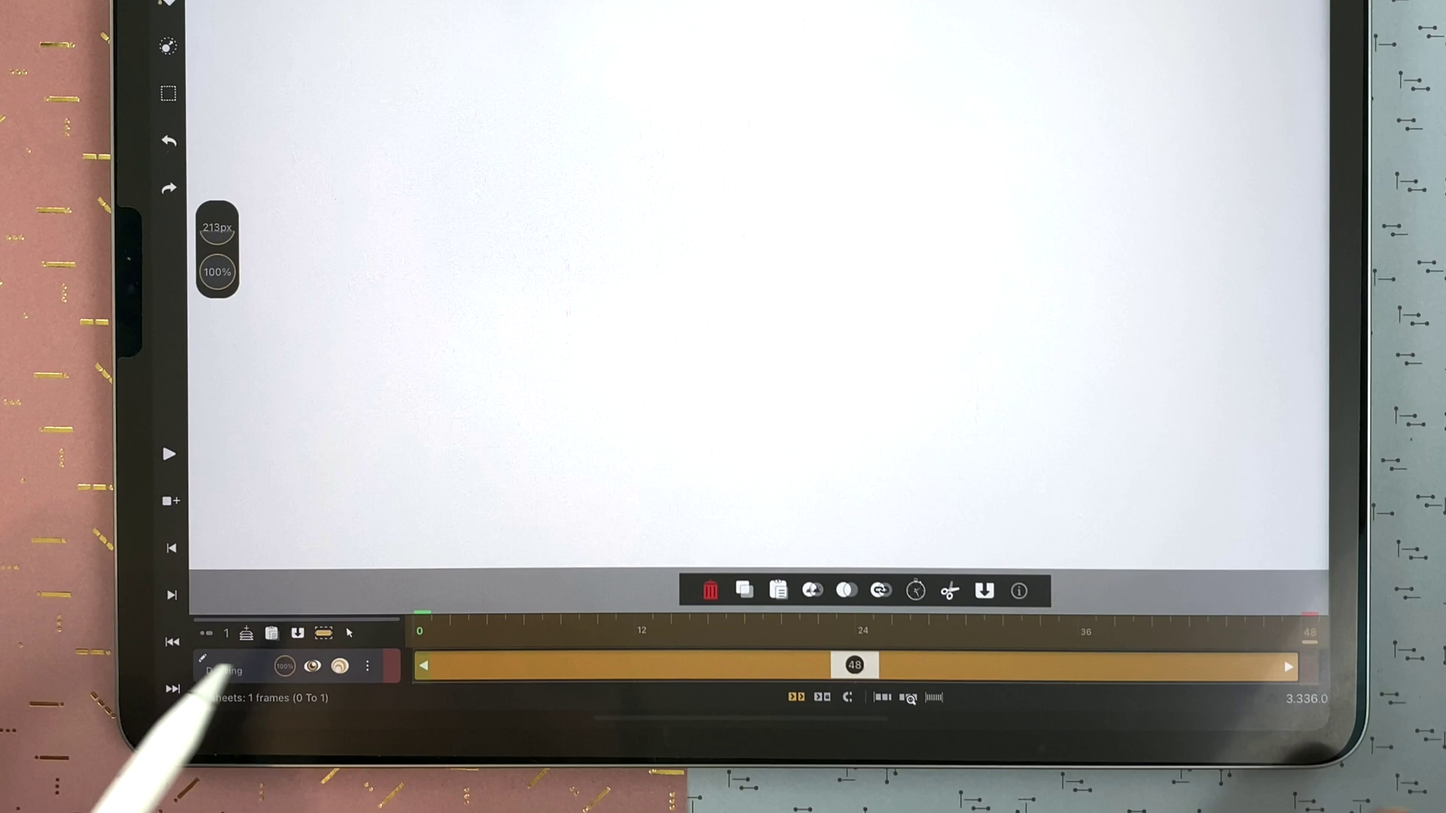
# - Split the 48-frame sheet into 48 one-frame sheets
pyautogui.click(950, 590)
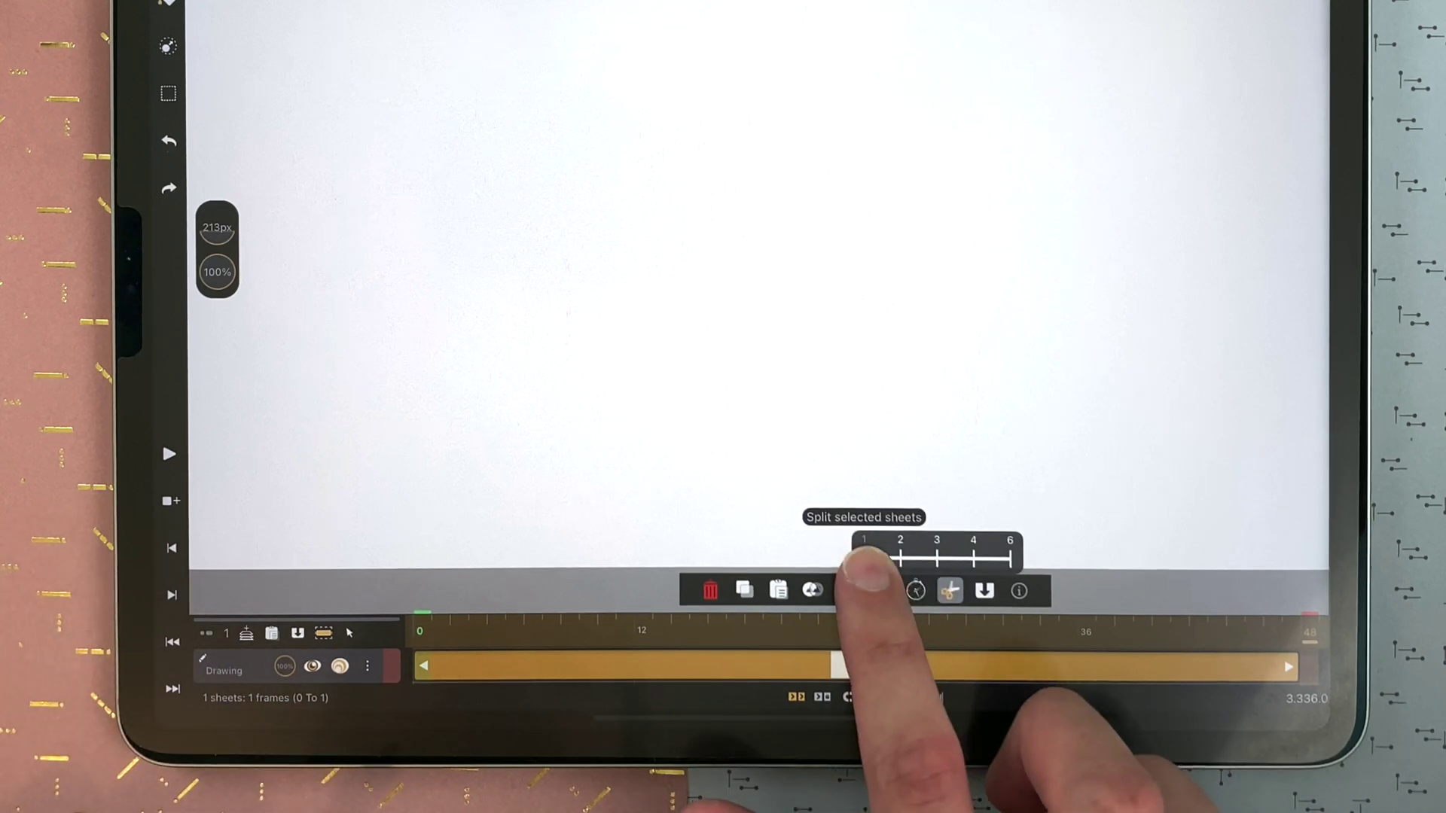
pyautogui.click(866, 557)
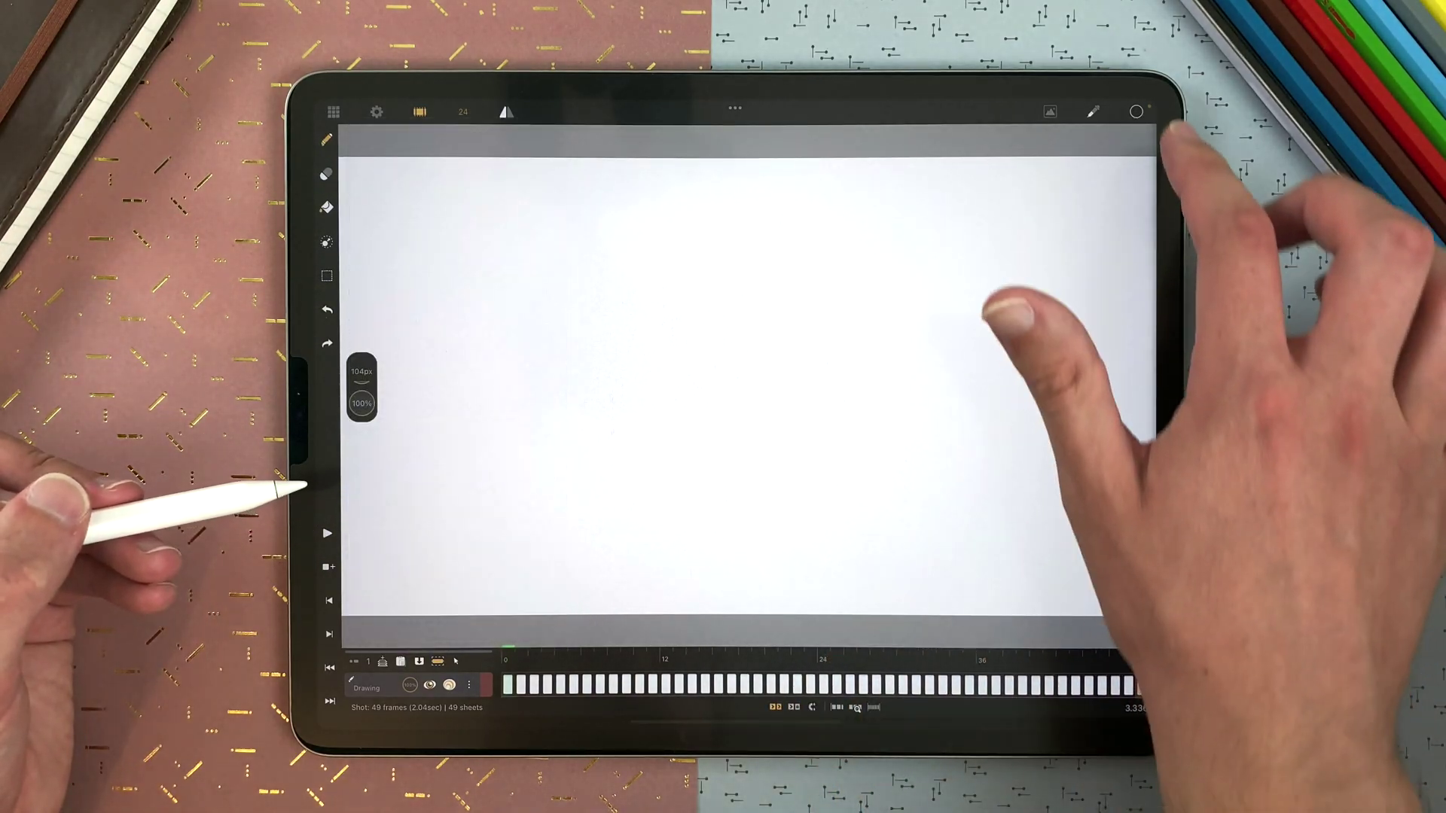
# - Start playback and draw blue diagonal rain streaks toward the upper left
pyautogui.click(1136, 110)
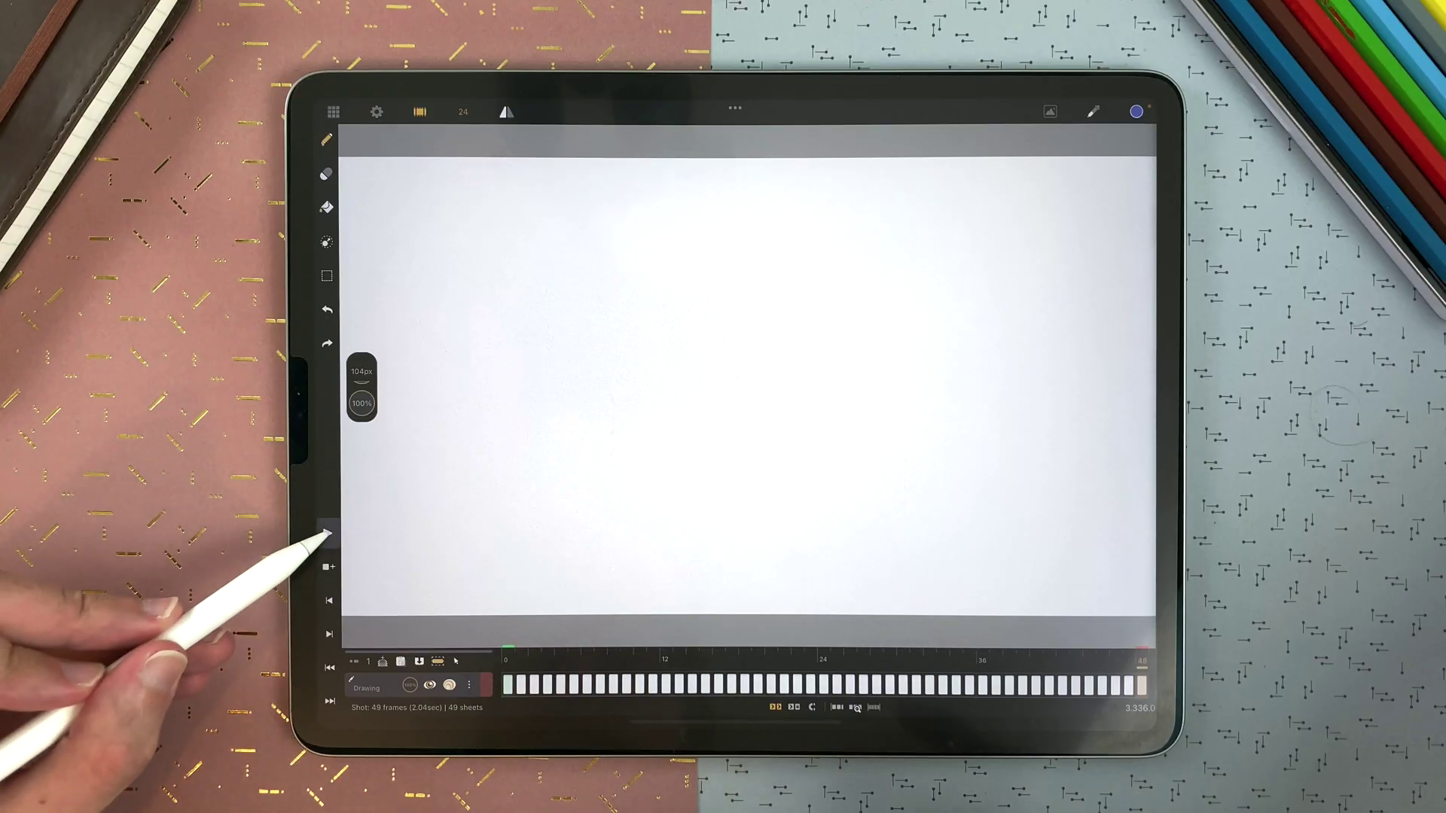
pyautogui.click(326, 534)
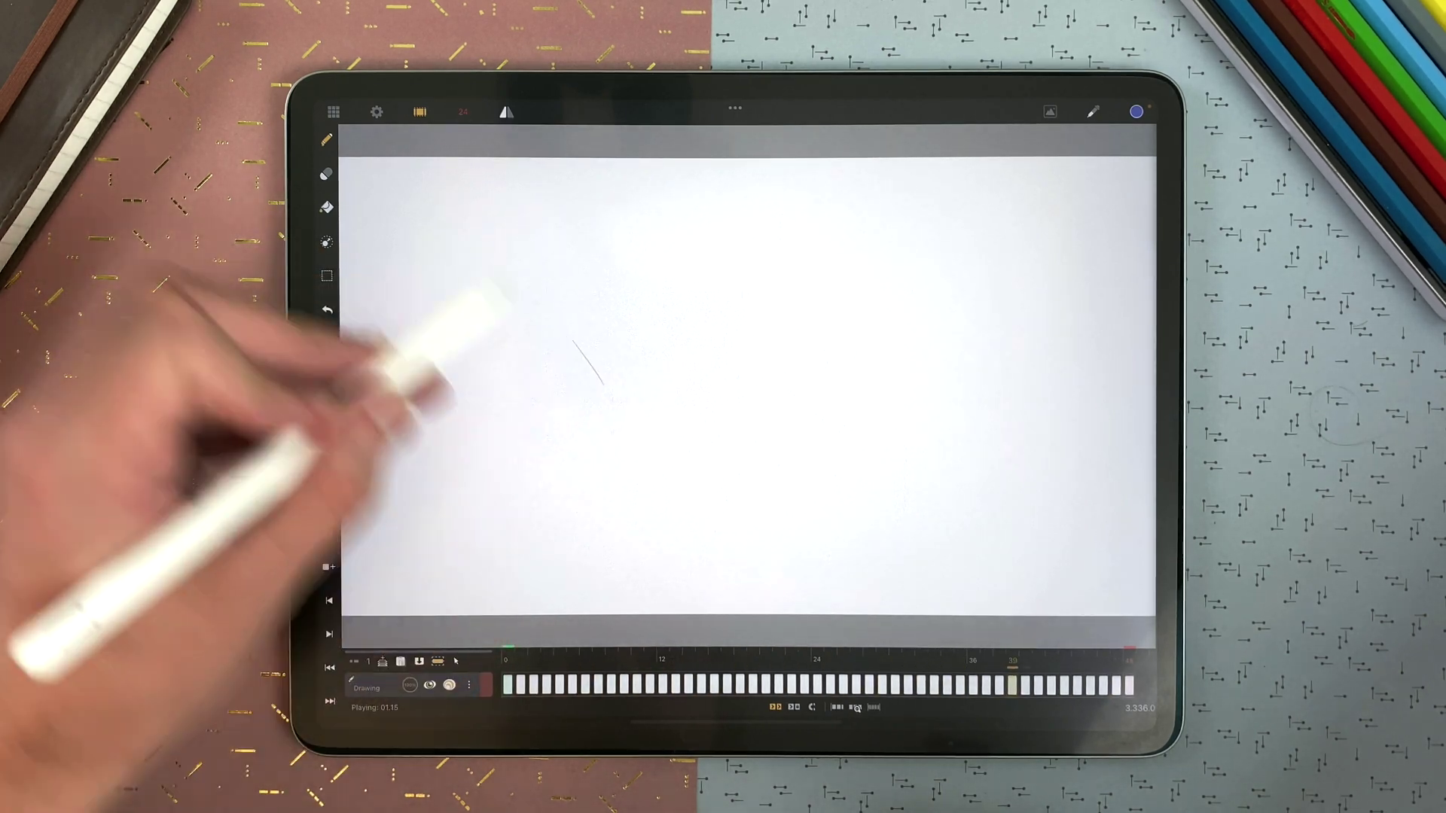
pyautogui.moveTo(474, 340); pyautogui.dragTo(520, 395)
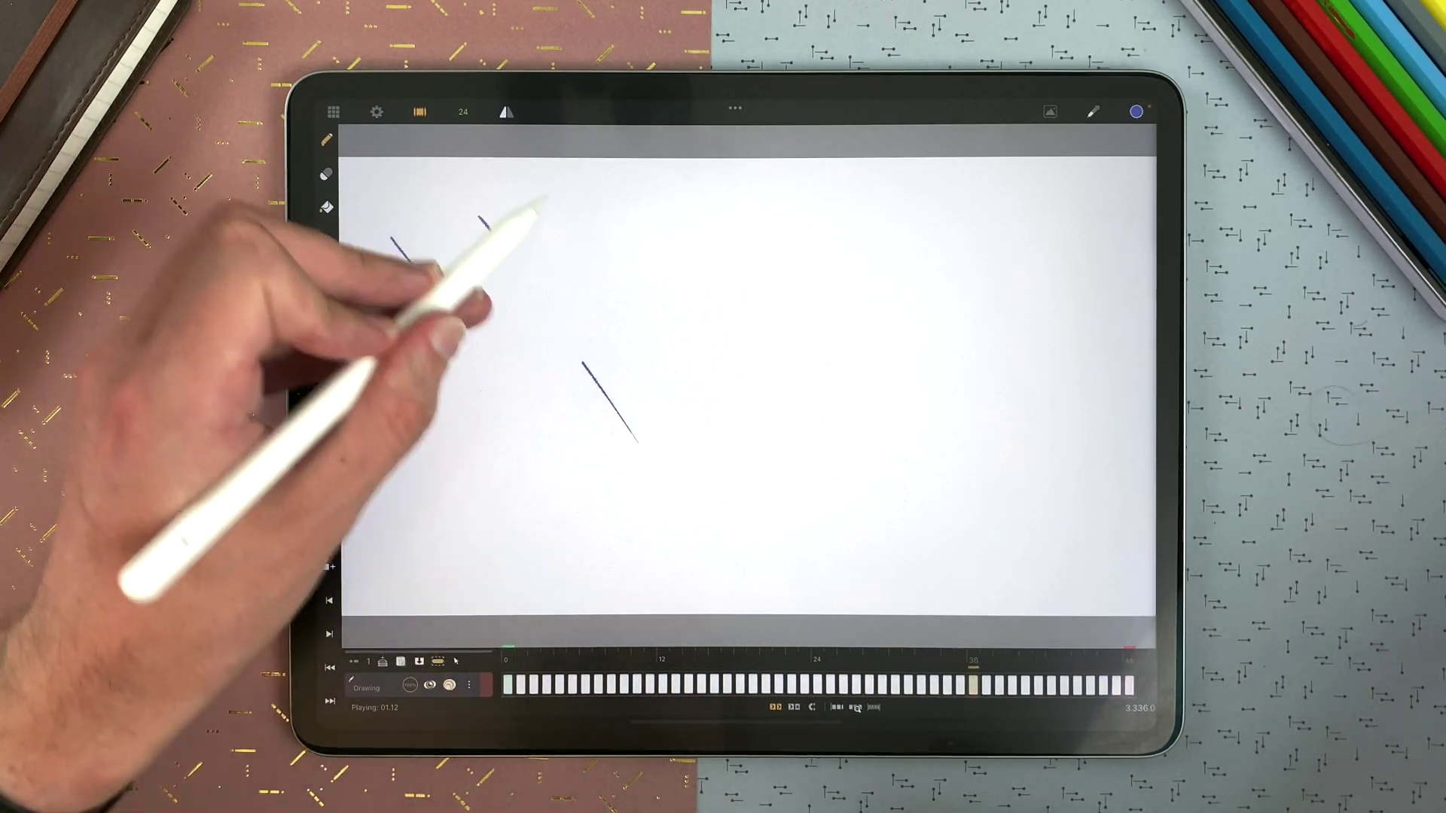
pyautogui.moveTo(532, 317); pyautogui.dragTo(614, 404)
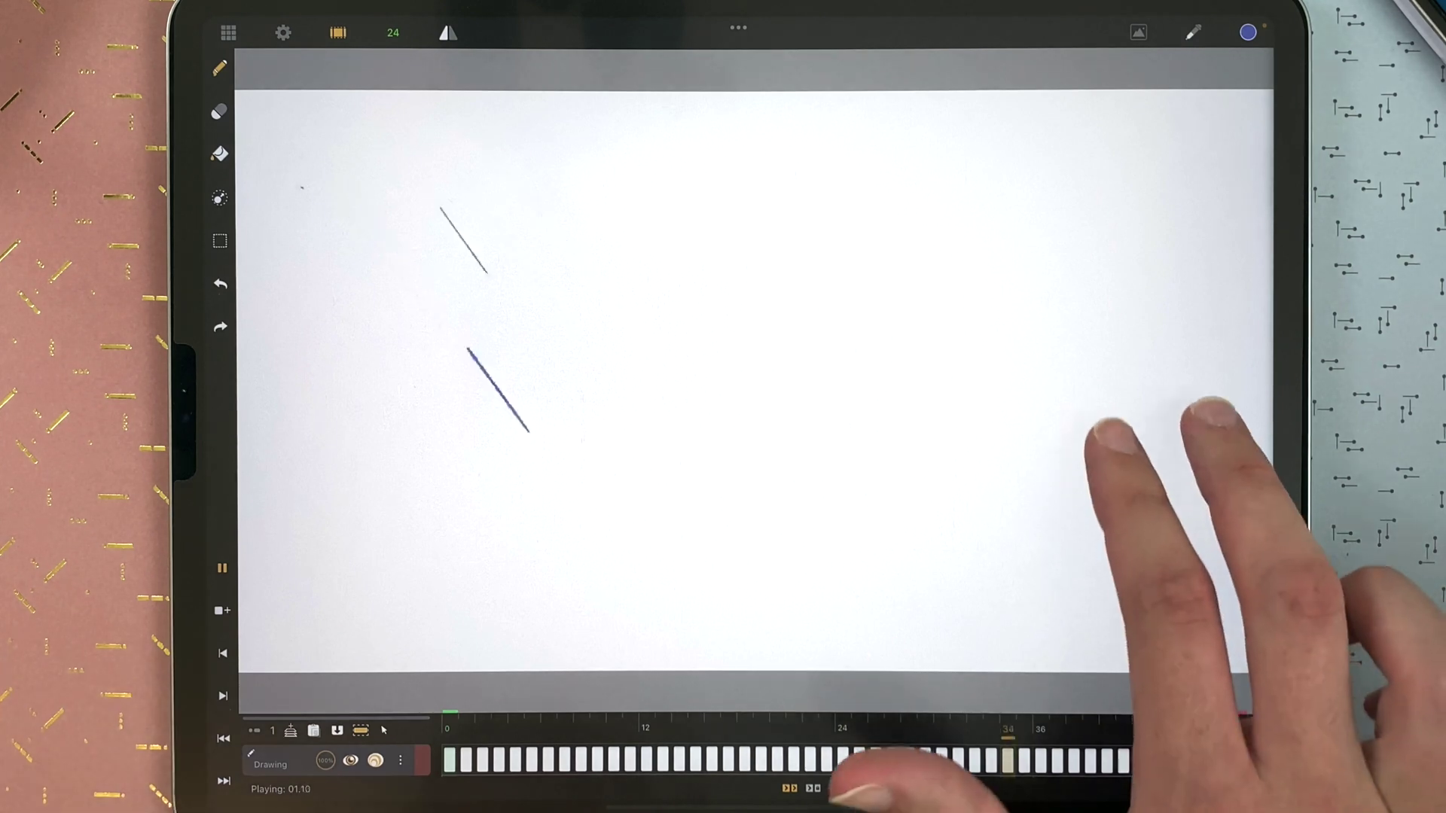
# - Pick bright yellow and dab insect marks at the upper right
pyautogui.click(1136, 430)
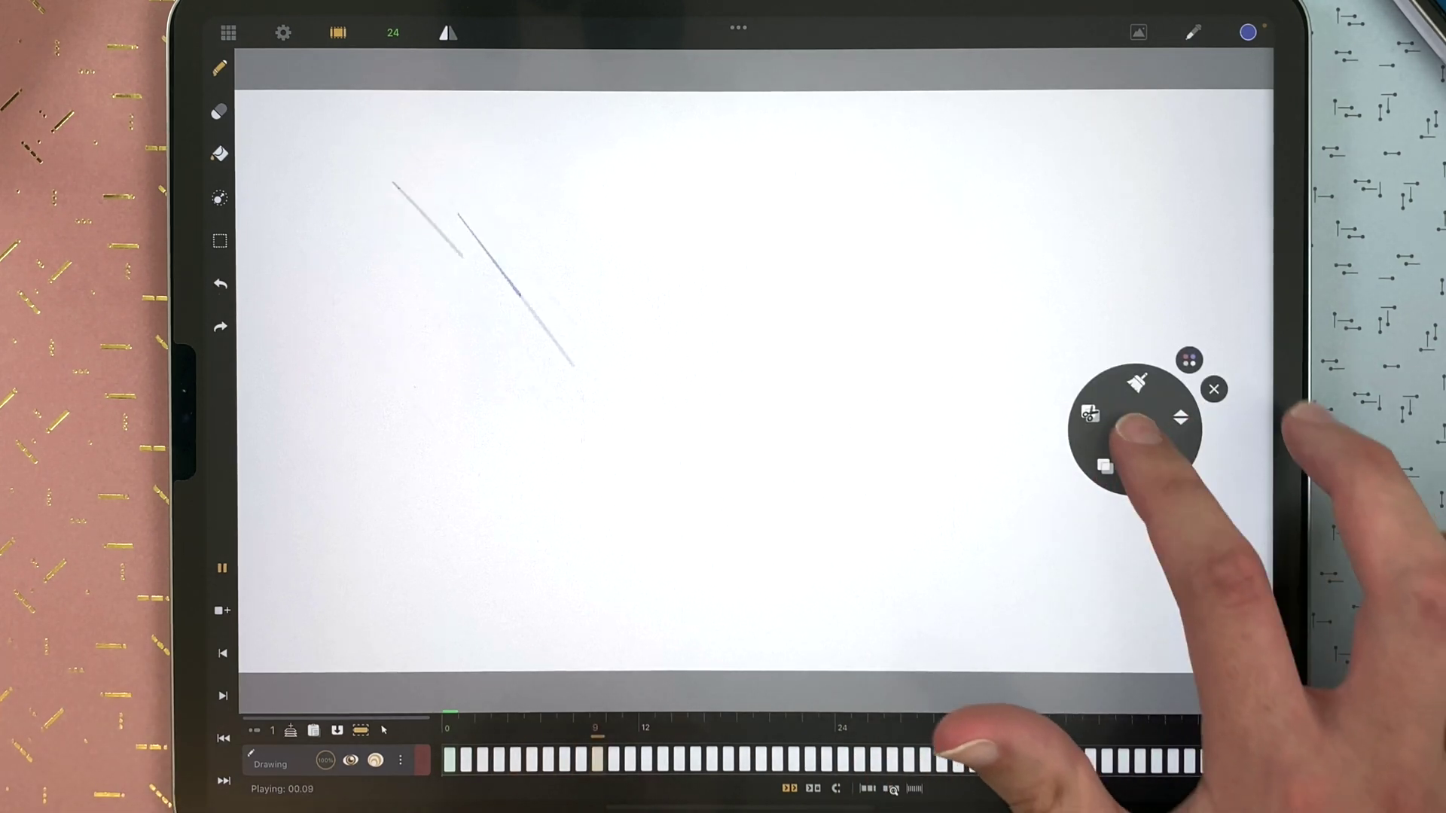
pyautogui.click(1192, 464)
pyautogui.click(1147, 412)
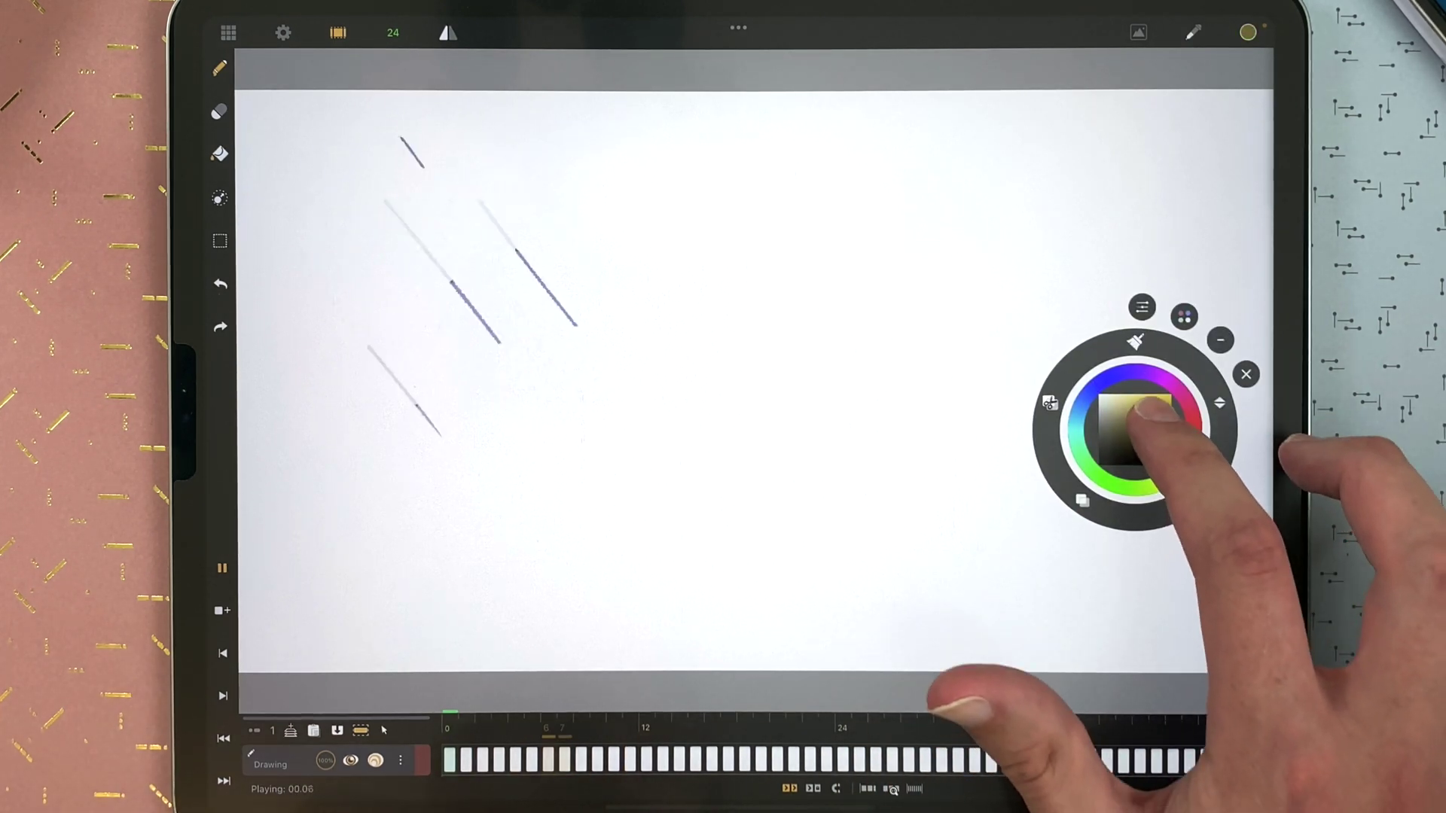
pyautogui.click(1247, 374)
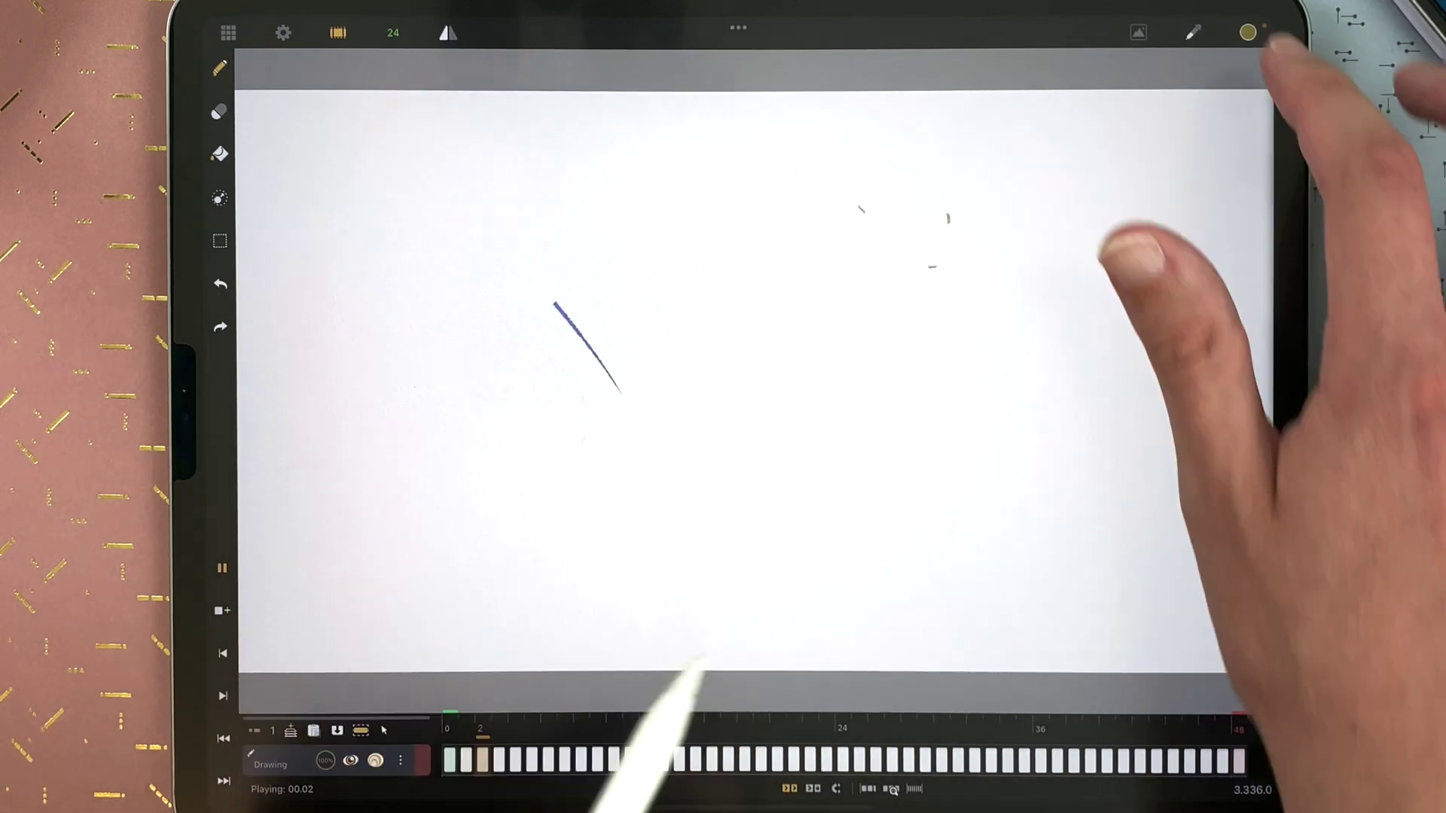
# - Switch to purple and draw short horizontal speed lines at the lower left
pyautogui.click(1248, 33)
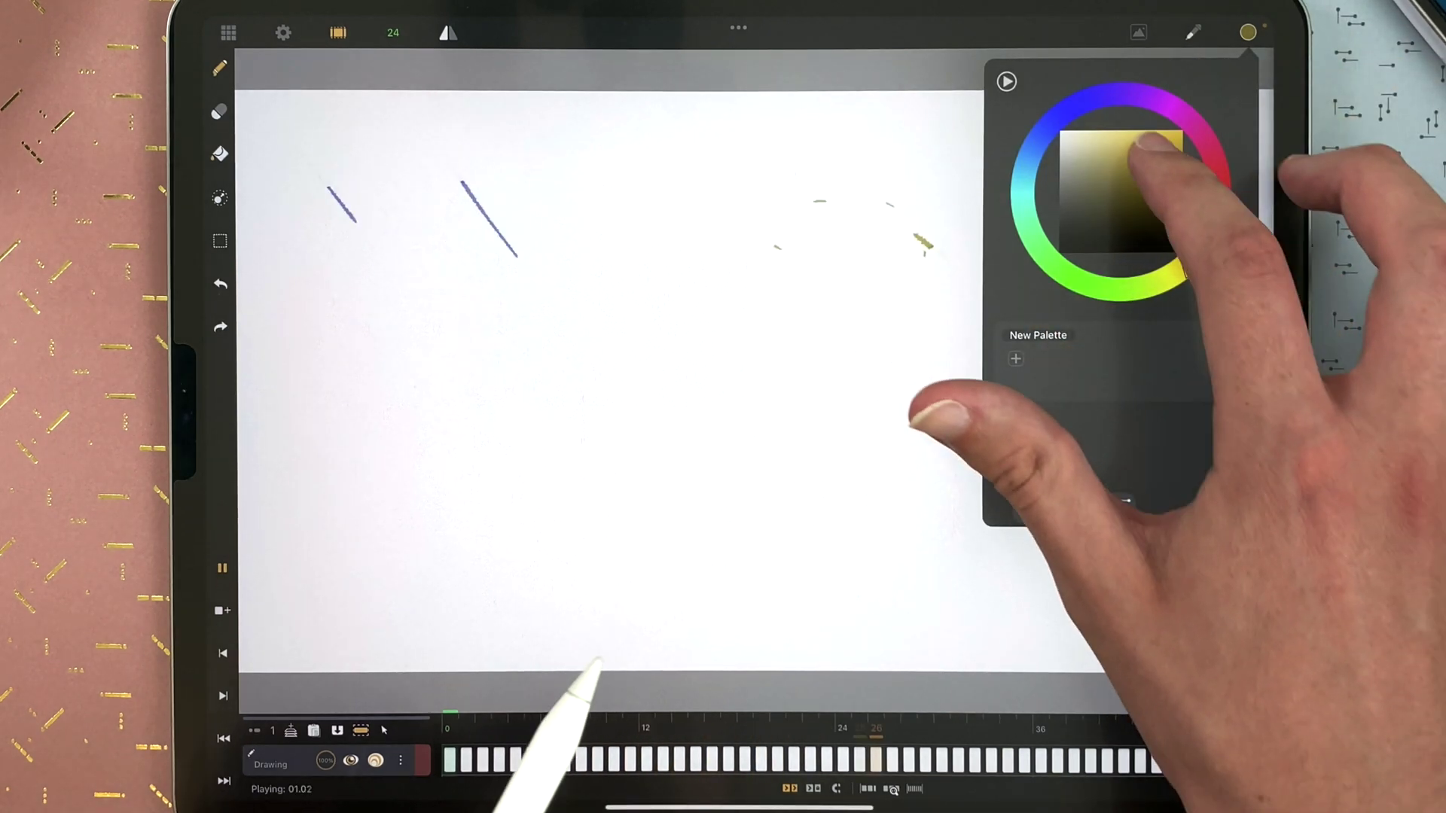
pyautogui.click(775, 275)
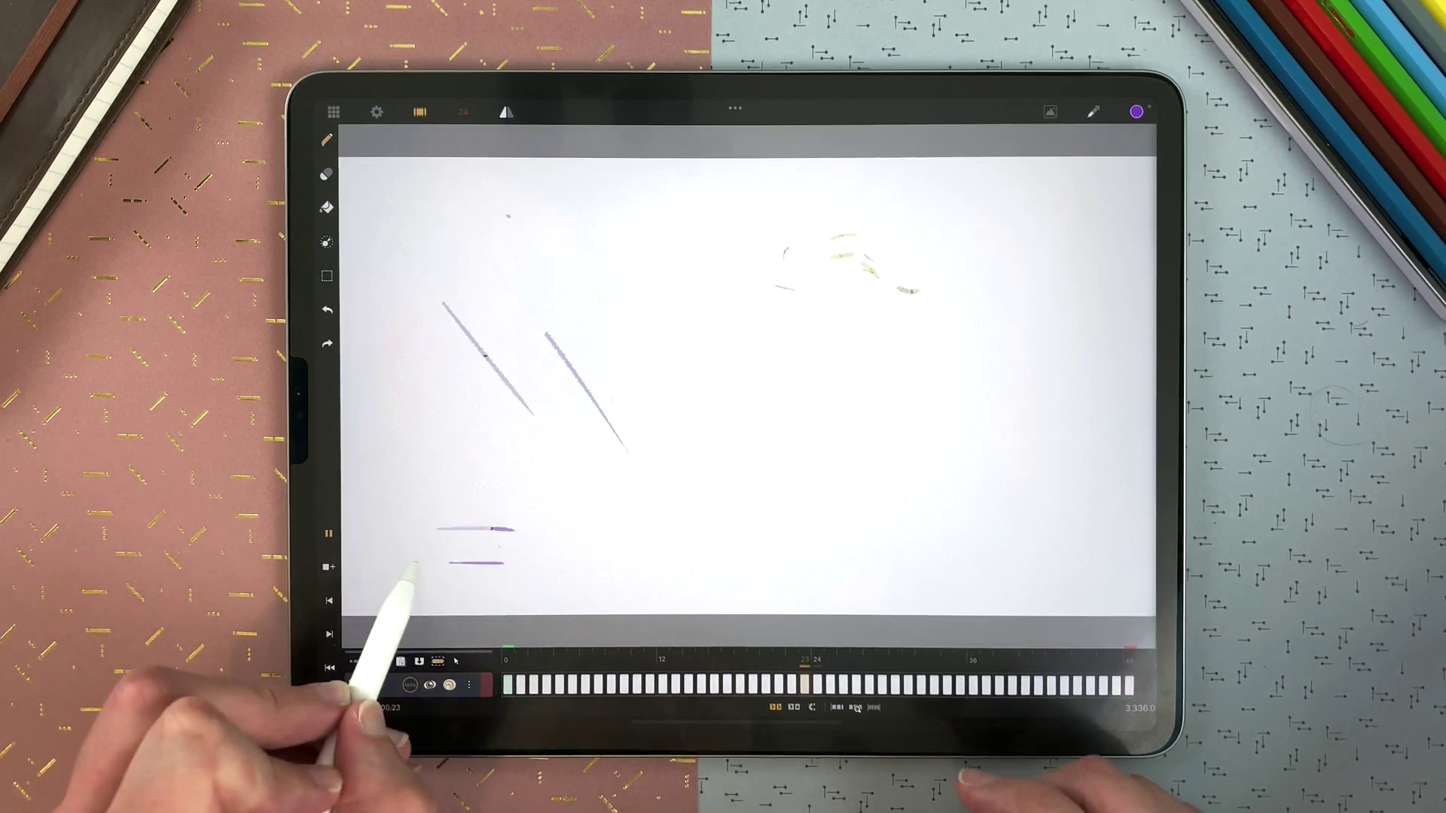
# - Choose the -Brush brush, resume playback and dab a red flame spot at the lower middle
pyautogui.click(326, 139)
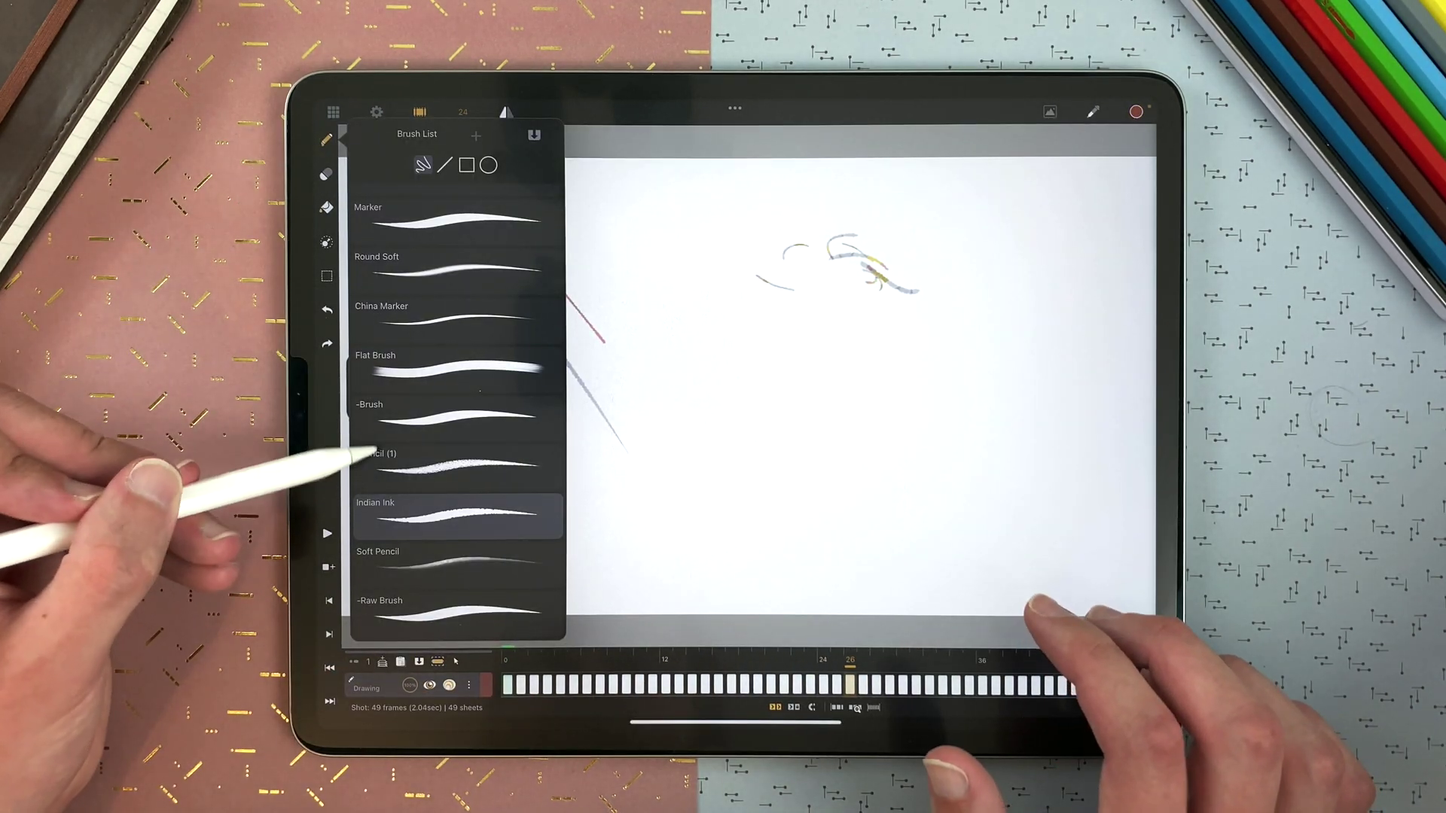
pyautogui.click(378, 416)
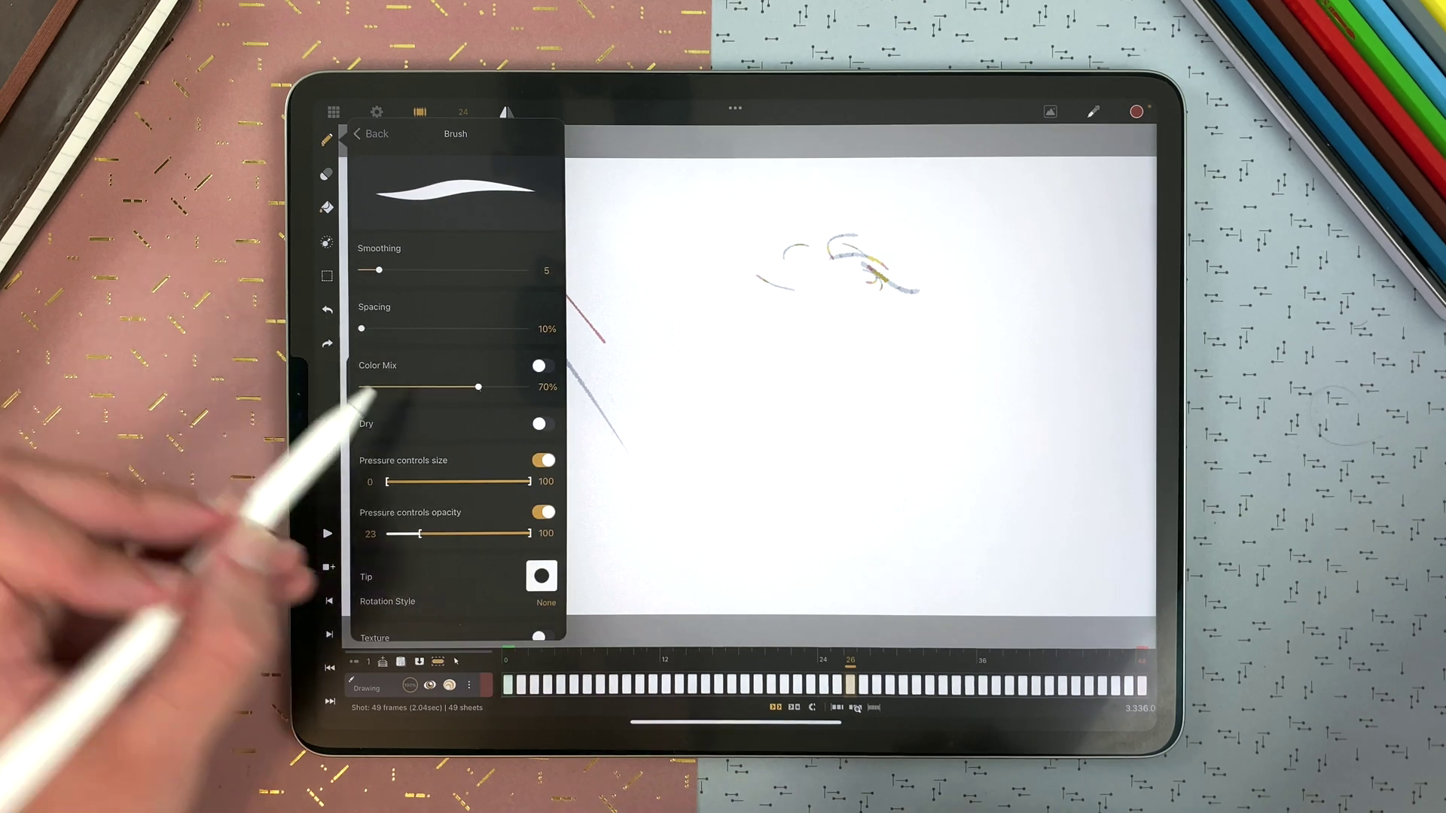
pyautogui.click(328, 533)
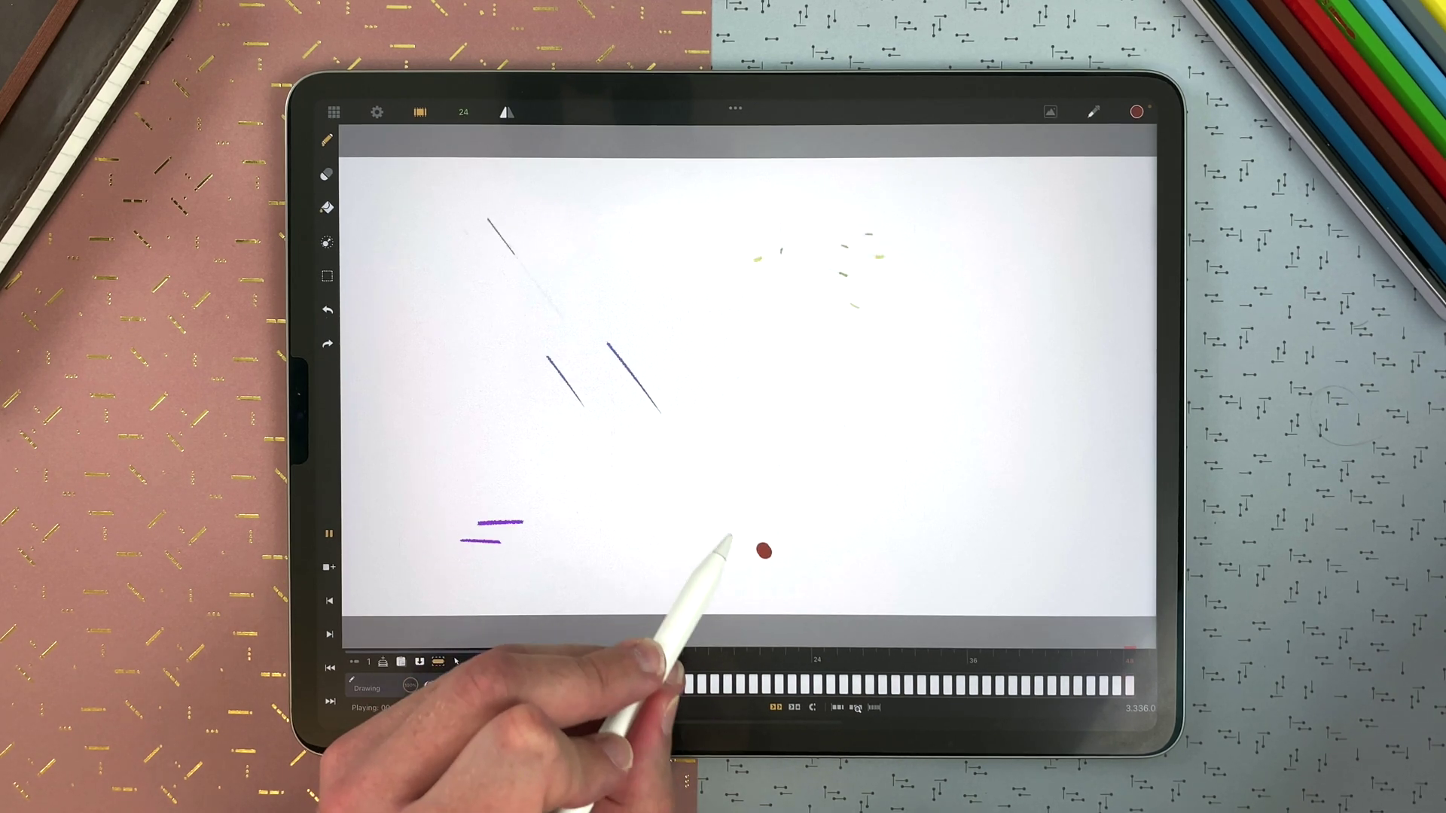
# - Alternate beige, red and grey to dab flickering flames and smoke puffs at the lower middle
pyautogui.click(1022, 497)
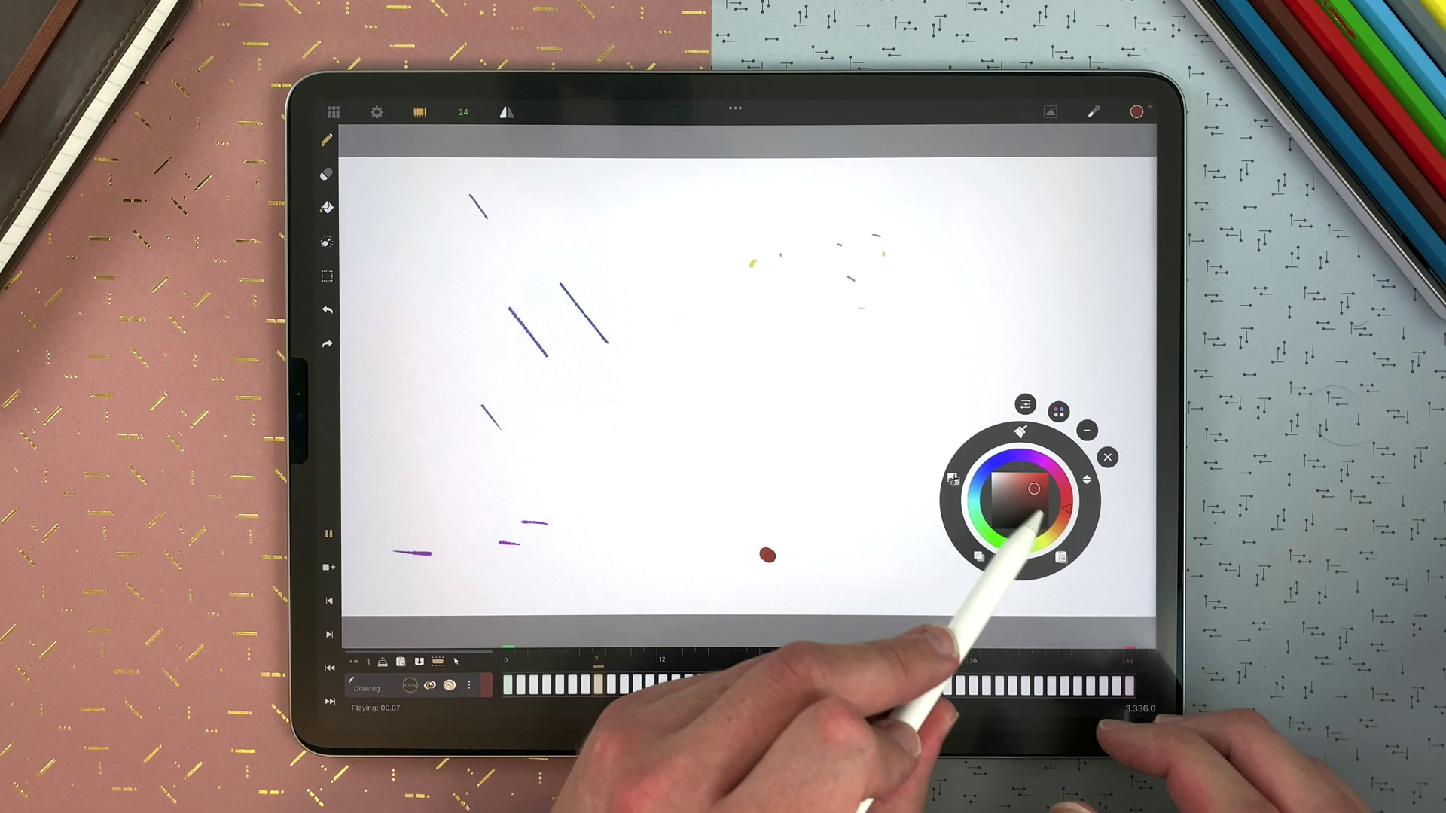
pyautogui.click(780, 537)
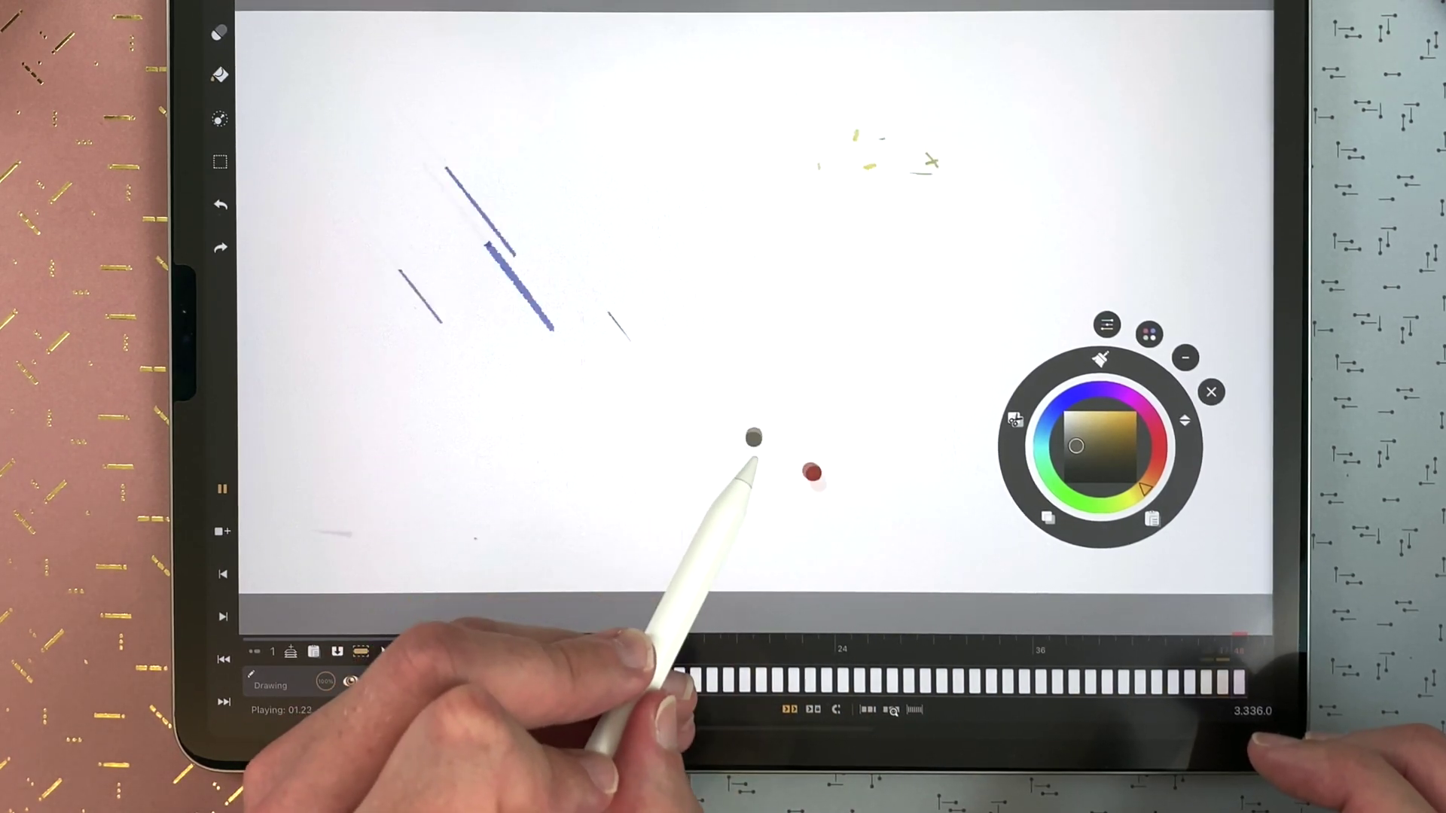
pyautogui.click(1159, 461)
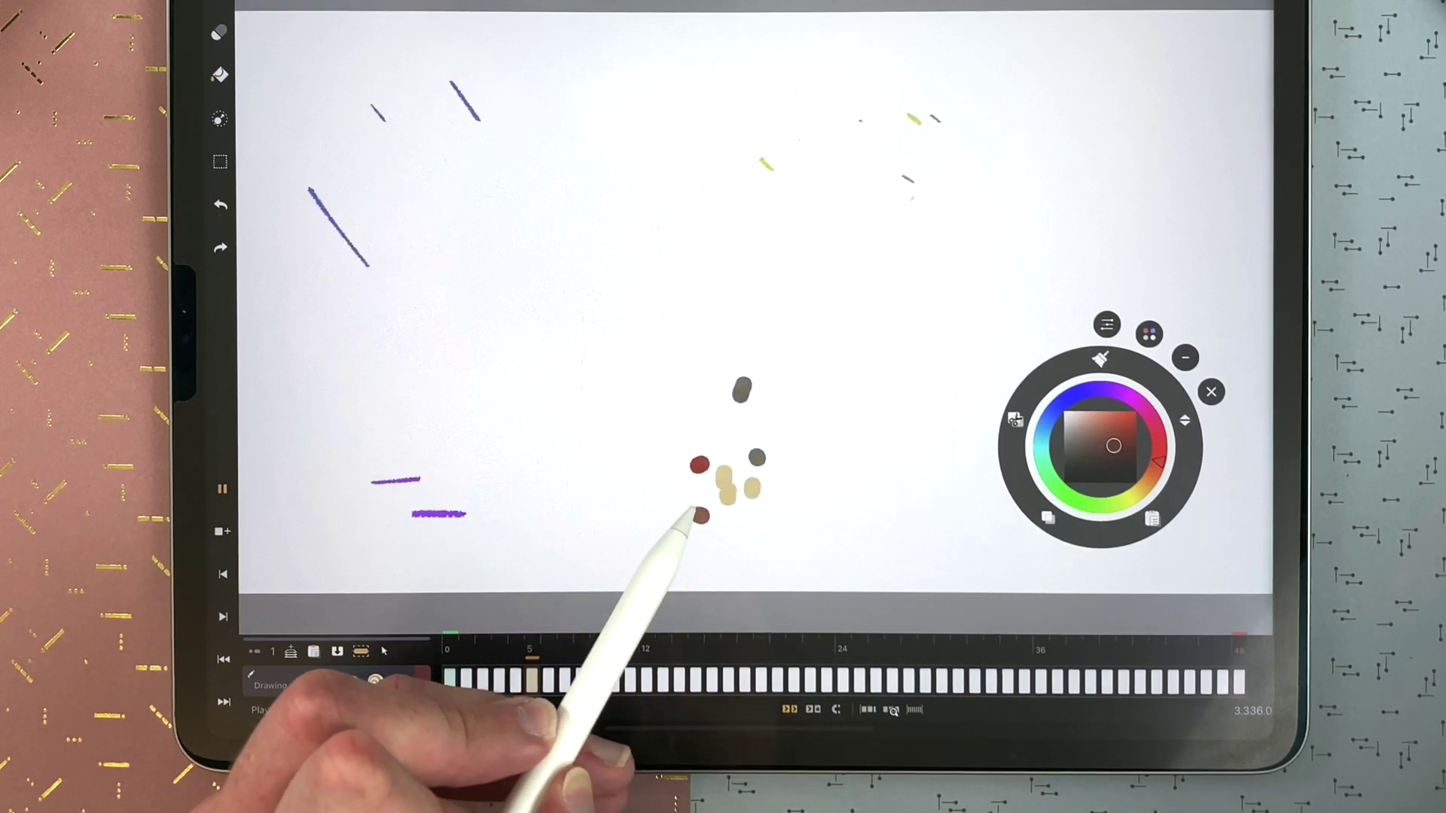